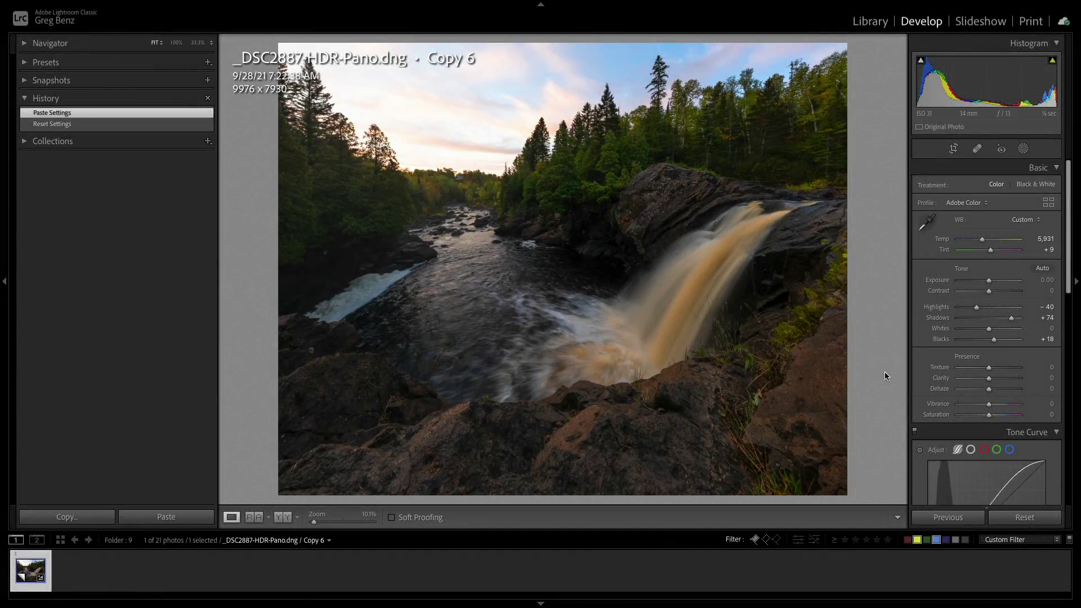
Compare the photo with its unedited version and review the Develop settings from Basic down to Calibration
{"action": "key", "text": "backslash"}
{"action": "key", "text": "backslash"}
{"action": "left_click_drag", "start_coordinate": [1068, 284], "coordinate": [1080, 497]}
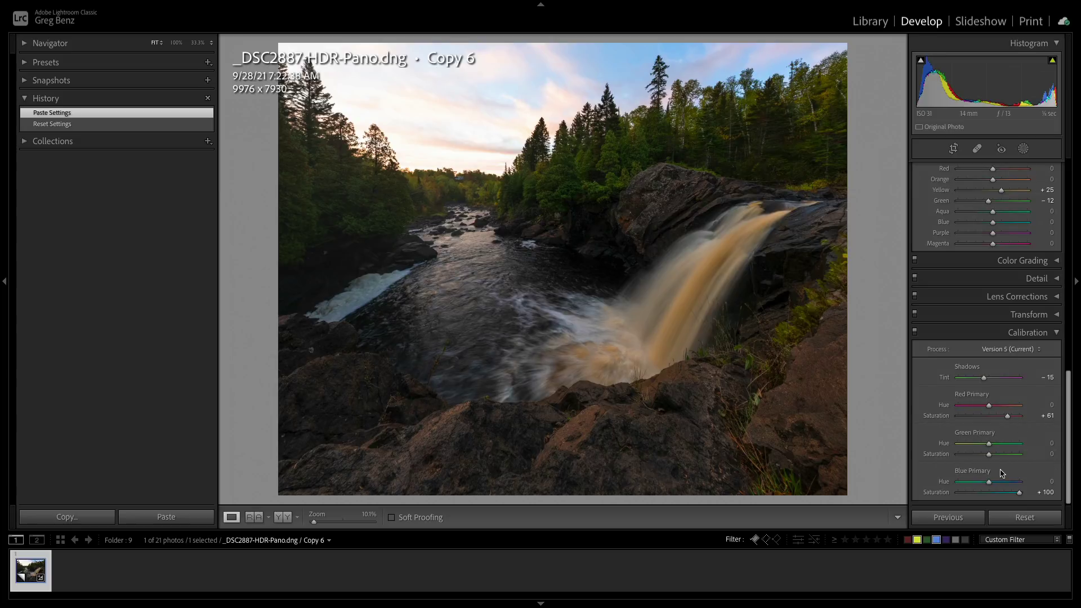
{"action": "left_click_drag", "start_coordinate": [1070, 479], "coordinate": [1066, 233]}
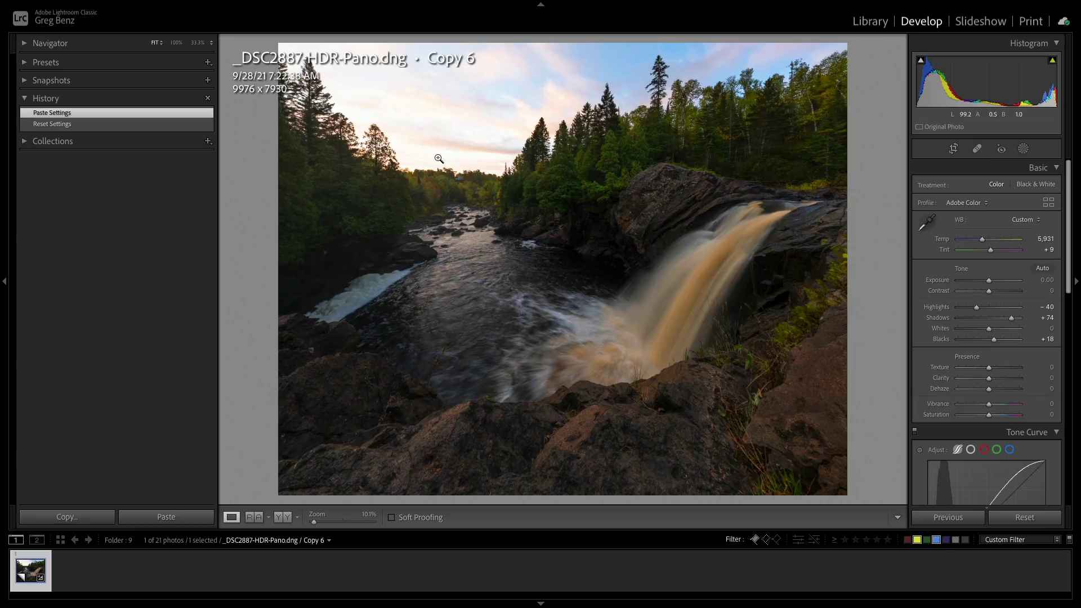
Create a new mask with Select Sky
{"action": "left_click", "coordinate": [1023, 150]}
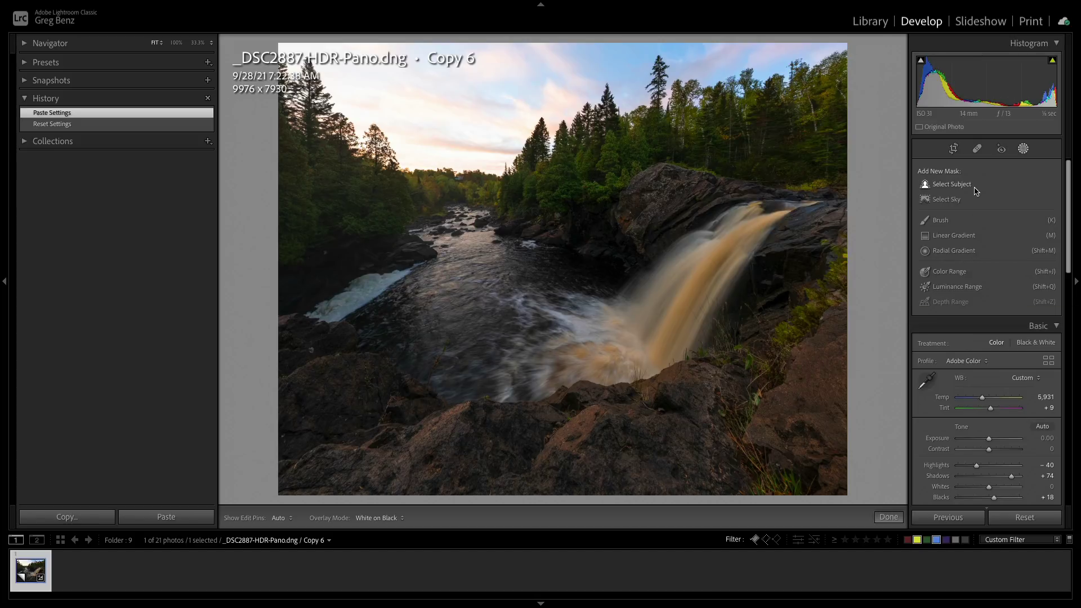
{"action": "left_click", "coordinate": [947, 202]}
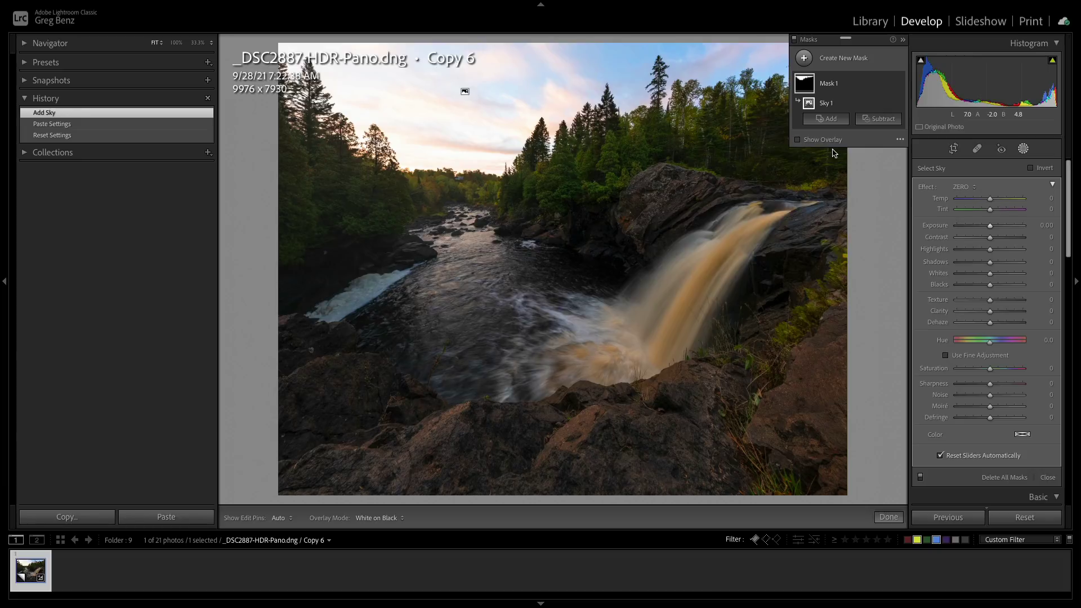
Arrange the Masks panel as an expanded floating panel over the photo's upper corner and collapse the Histogram
{"action": "left_click_drag", "start_coordinate": [869, 36], "coordinate": [895, 60]}
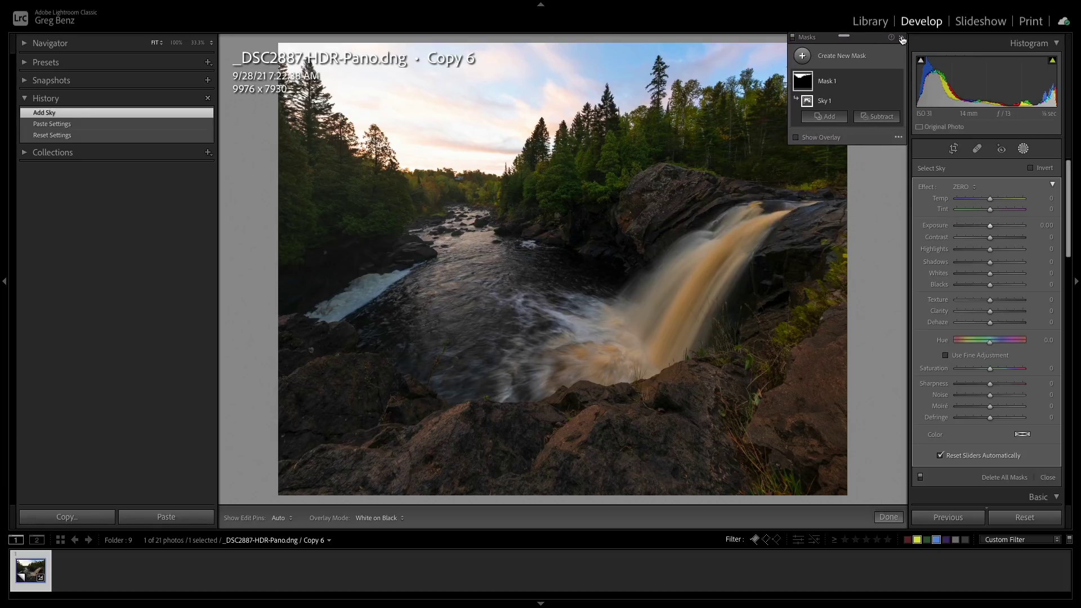
{"action": "left_click", "coordinate": [903, 39]}
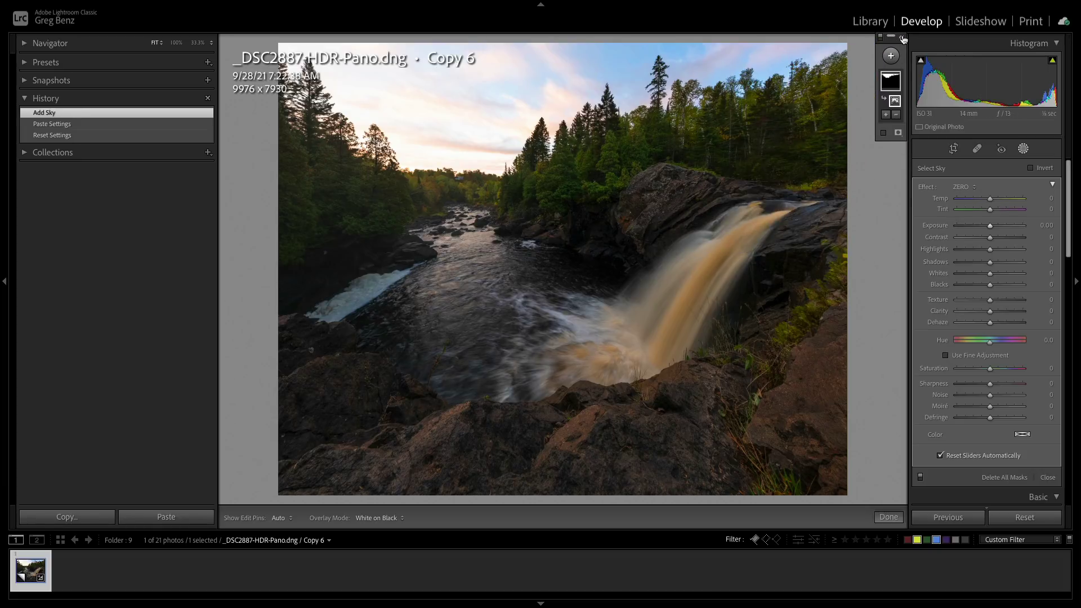
{"action": "left_click", "coordinate": [902, 39]}
{"action": "left_click", "coordinate": [857, 39]}
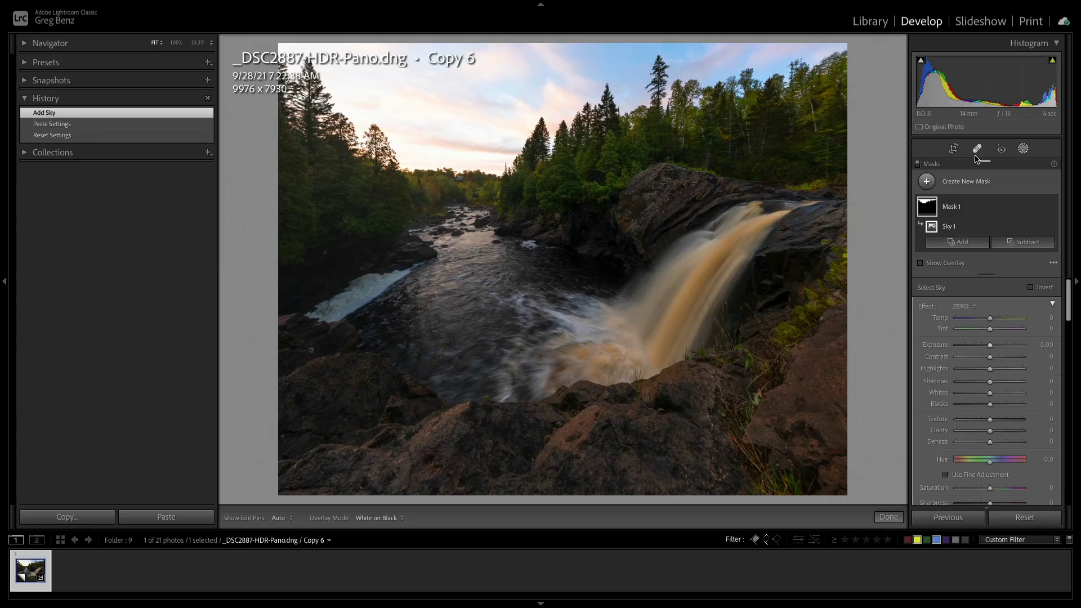
{"action": "left_click_drag", "start_coordinate": [991, 163], "coordinate": [844, 40]}
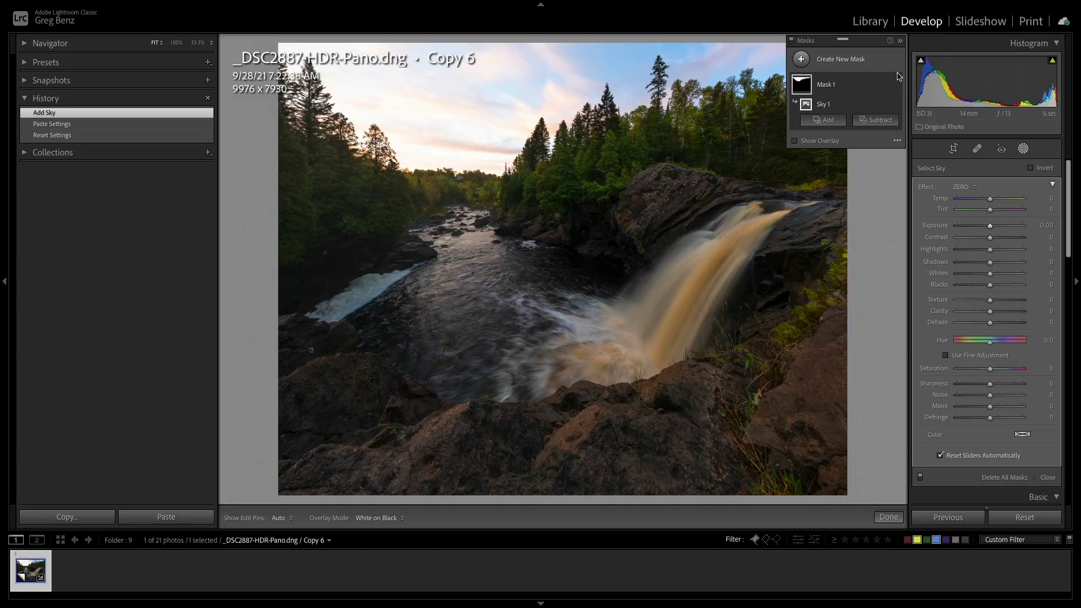
{"action": "left_click", "coordinate": [1016, 44]}
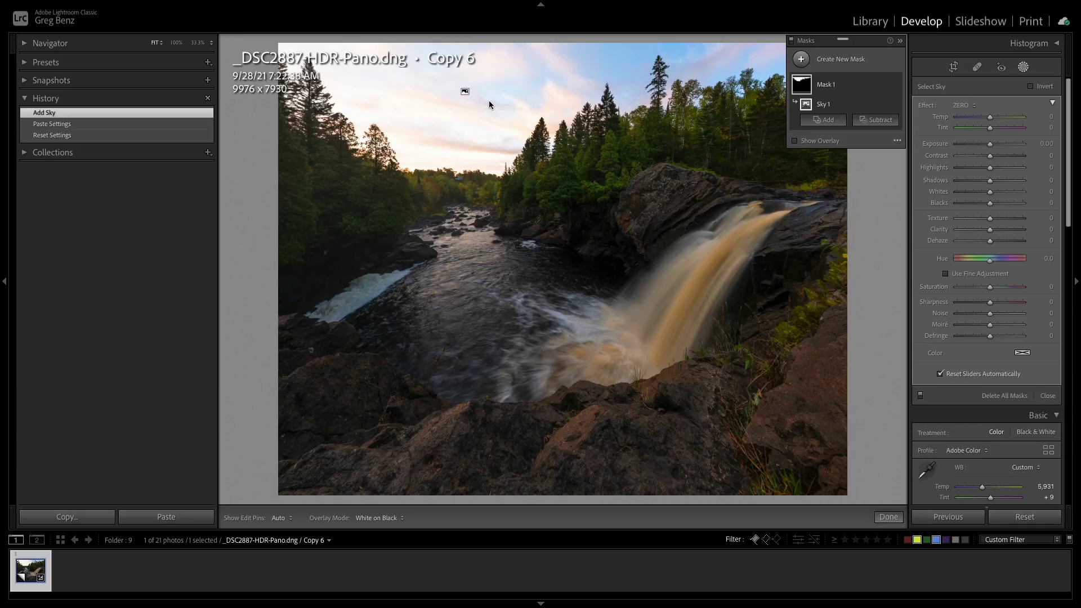
Preview the sky mask as a Color Overlay, and return the overlay mode to White on Black
{"action": "mouse_move", "coordinate": [465, 93]}
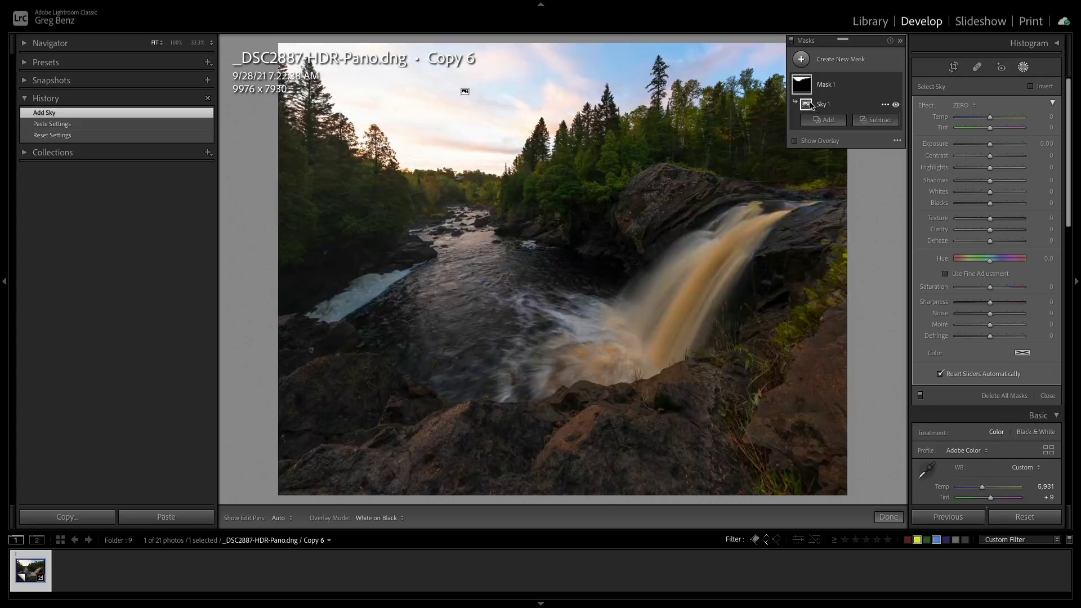
{"action": "mouse_move", "coordinate": [807, 95]}
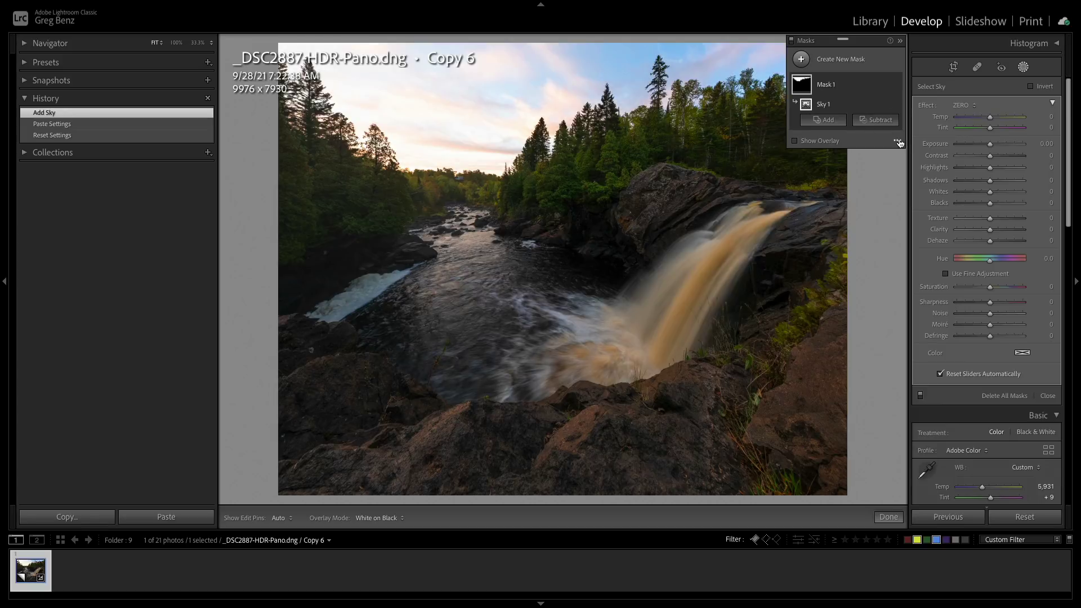
{"action": "left_click", "coordinate": [898, 141]}
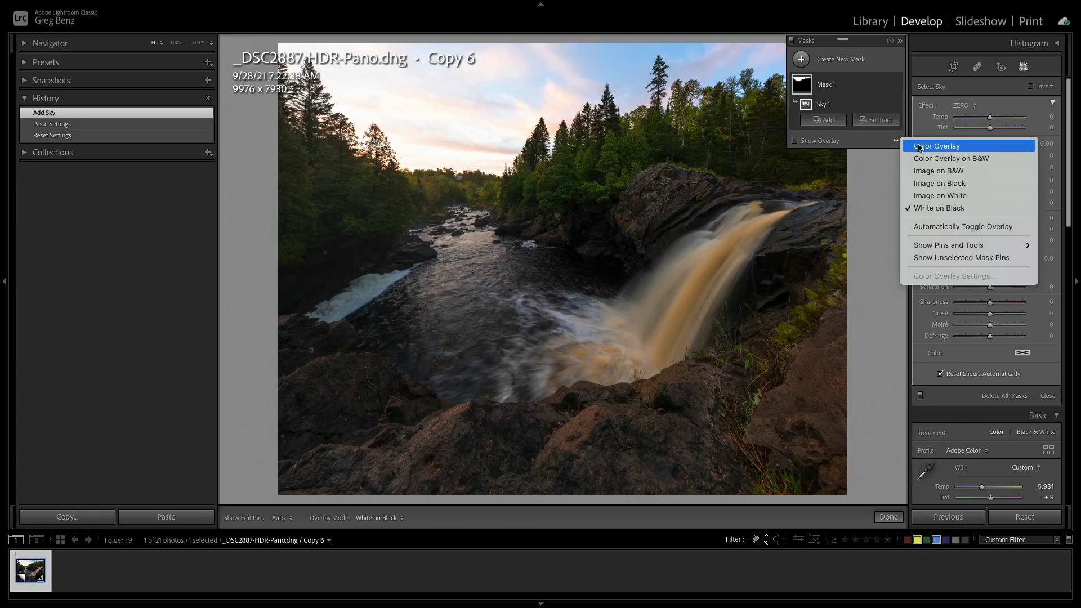
{"action": "left_click", "coordinate": [919, 146]}
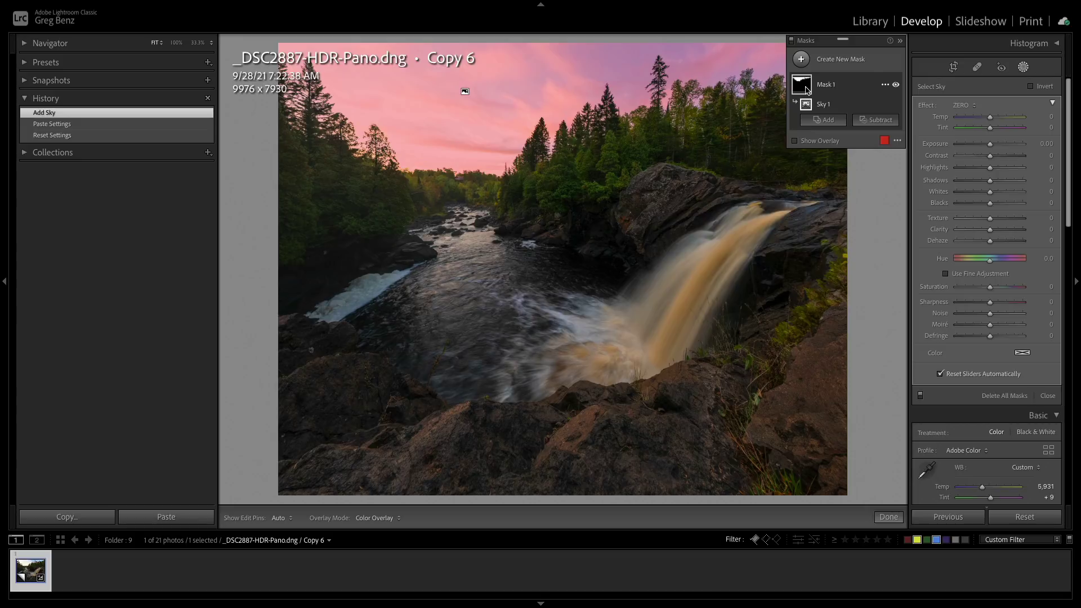
{"action": "left_click", "coordinate": [898, 141]}
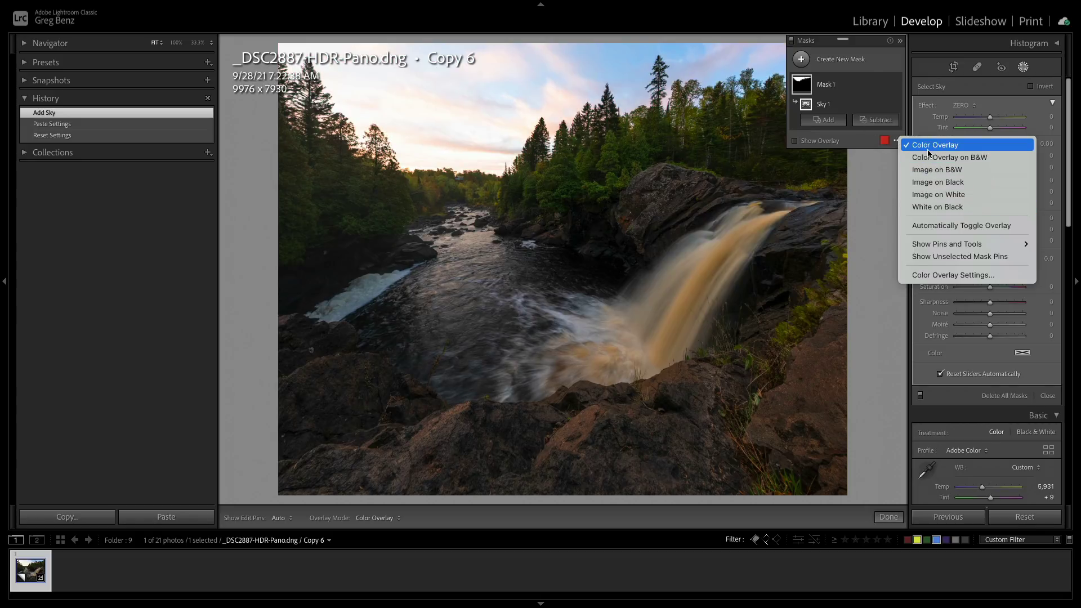
{"action": "left_click", "coordinate": [941, 207]}
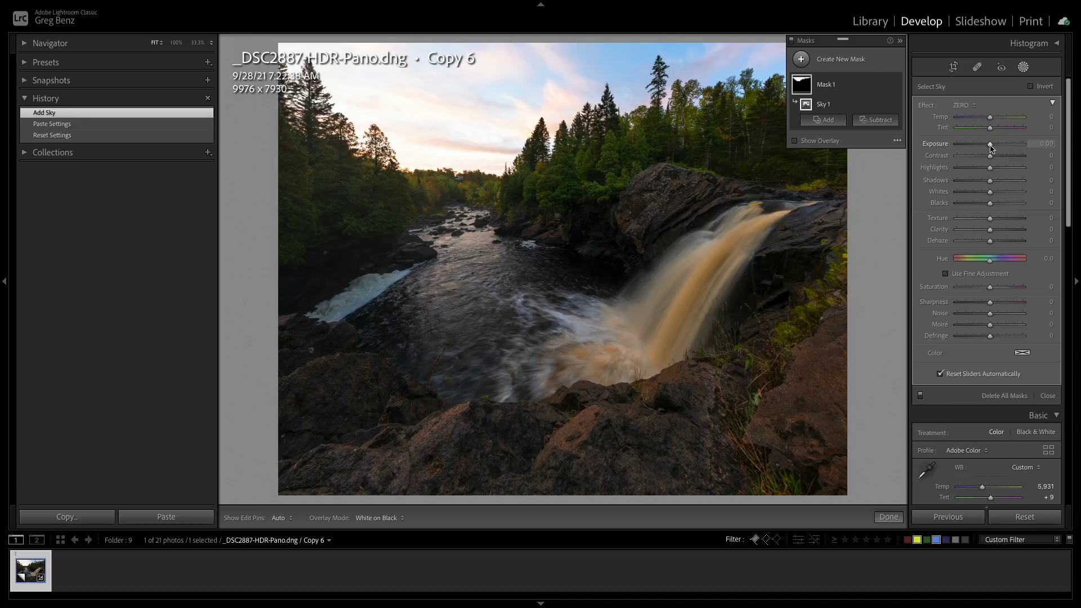
Lower the sky mask's Exposure to −4.00 and examine the mask edge around the left bank's treetops up close
{"action": "left_click_drag", "start_coordinate": [990, 146], "coordinate": [951, 148]}
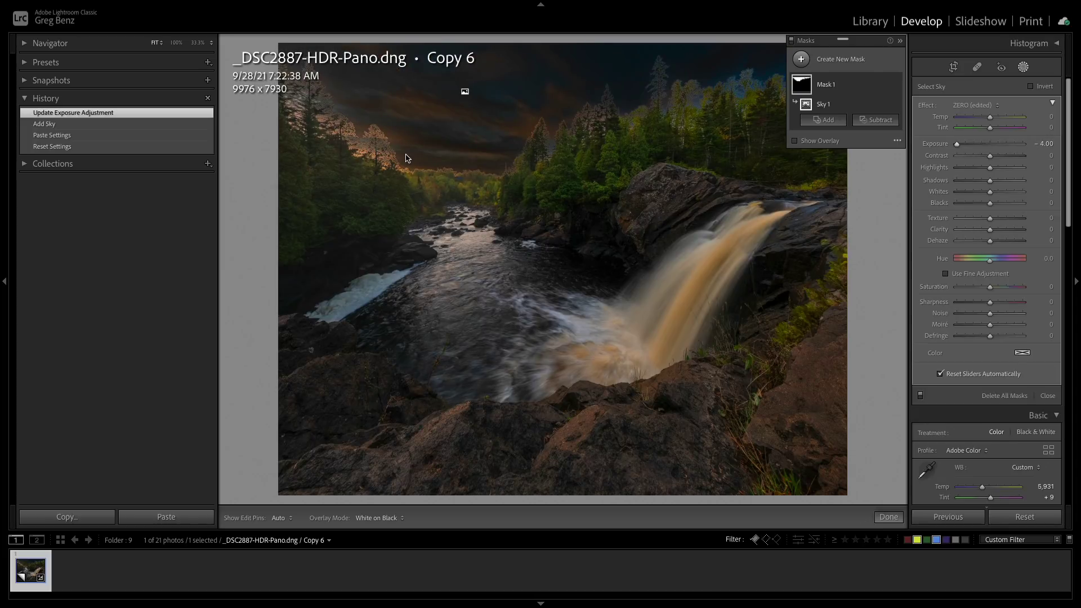
{"action": "key", "text": "ctrl+equal"}
{"action": "key", "text": "ctrl+equal"}
{"action": "key", "text": "ctrl+equal"}
{"action": "key", "text": "ctrl+equal"}
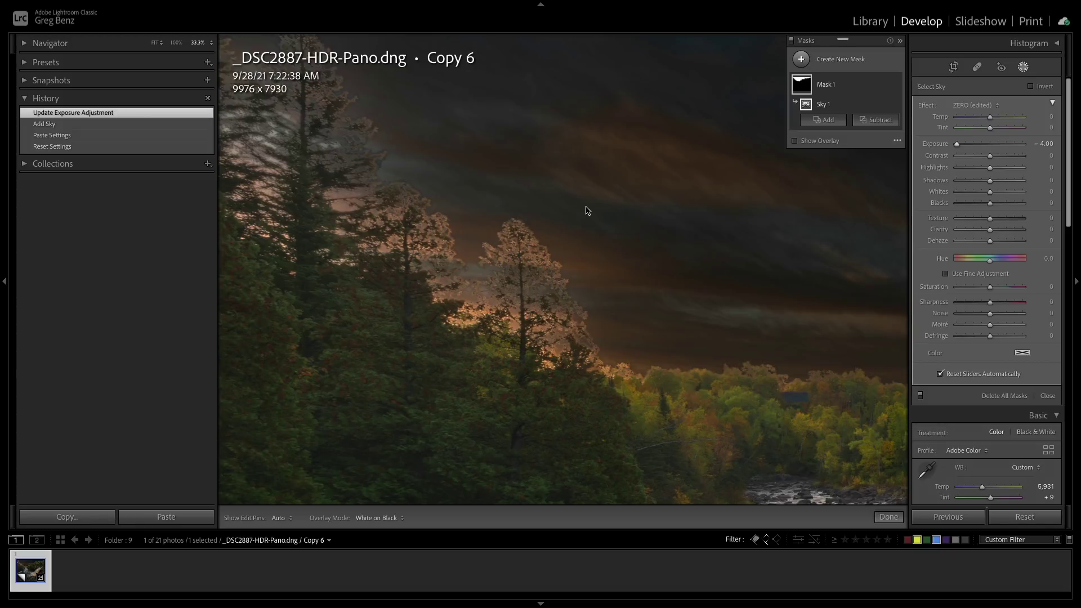
Try sky mask Exposure values of −0.77 and −2.16, checking the conifer's edges at 100%
{"action": "left_click_drag", "start_coordinate": [956, 145], "coordinate": [984, 146]}
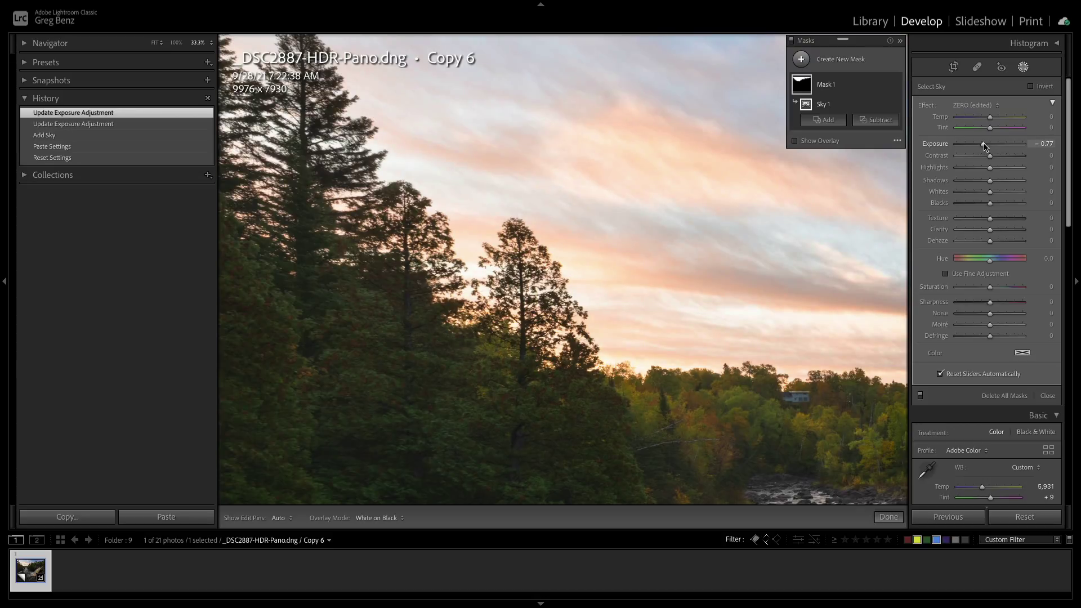
{"action": "key", "text": "ctrl+equal"}
{"action": "key", "text": "ctrl+equal"}
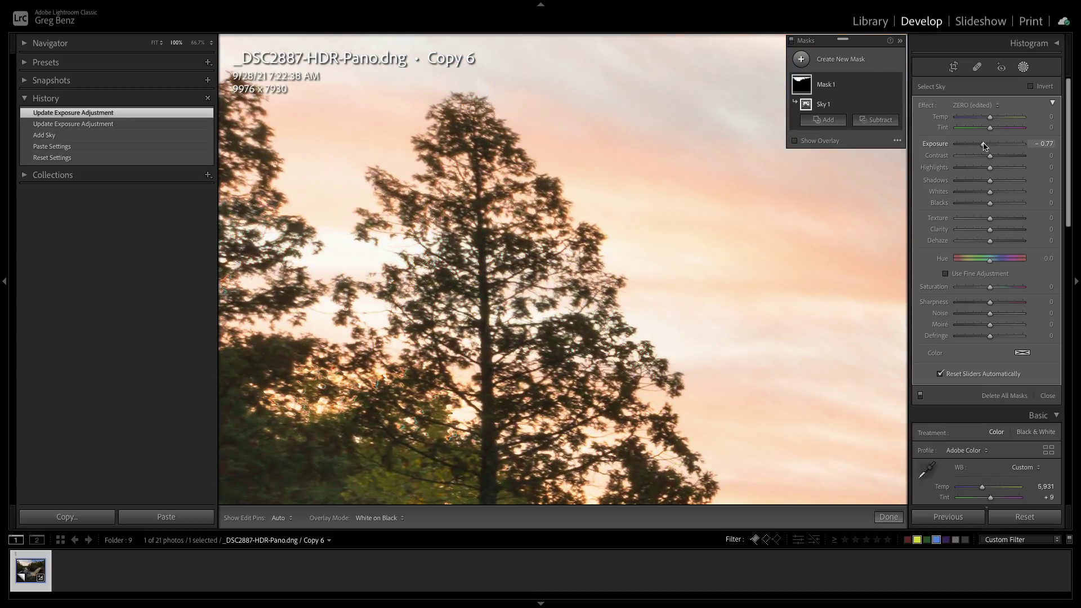
{"action": "left_click_drag", "start_coordinate": [984, 146], "coordinate": [972, 147]}
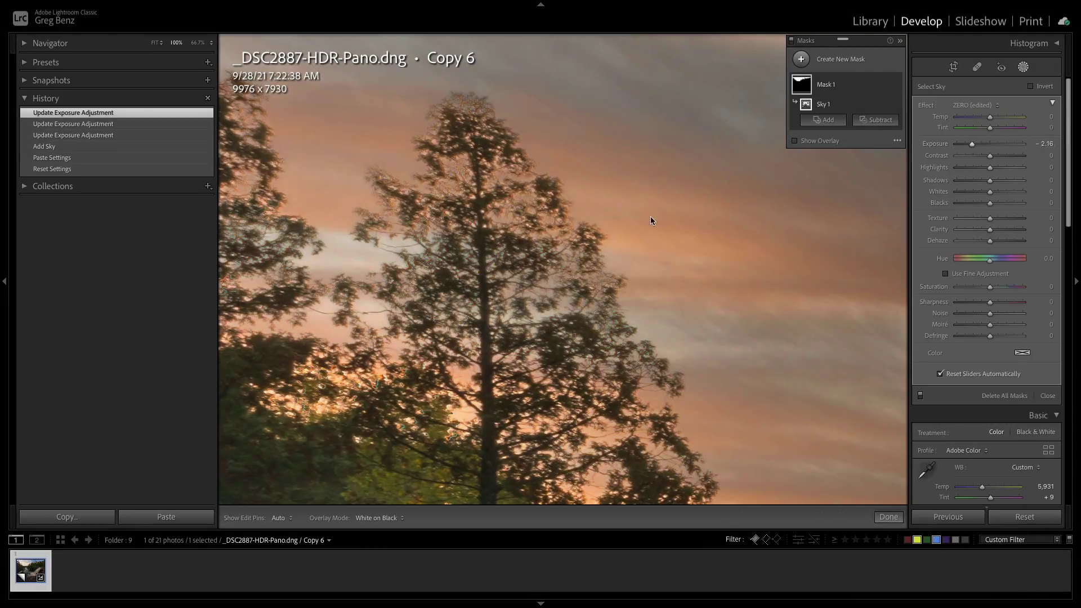
Reset the sky mask's Exposure to 0.00 and return to the full photo view
{"action": "double_click", "coordinate": [975, 148]}
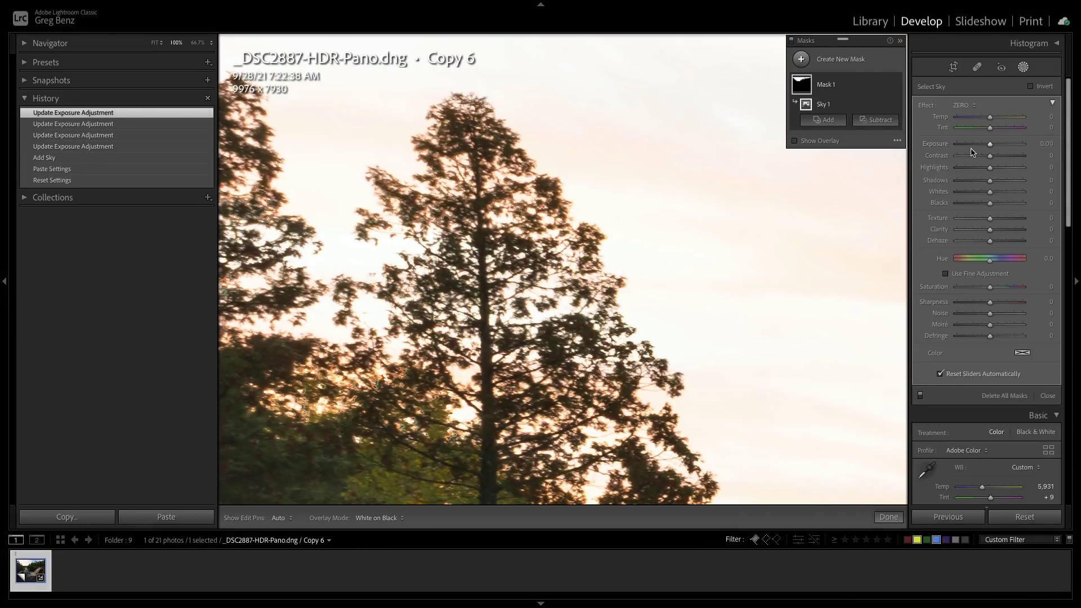
{"action": "key", "text": "ctrl+minus"}
{"action": "key", "text": "ctrl+minus"}
{"action": "key", "text": "ctrl+minus"}
{"action": "key", "text": "ctrl+minus"}
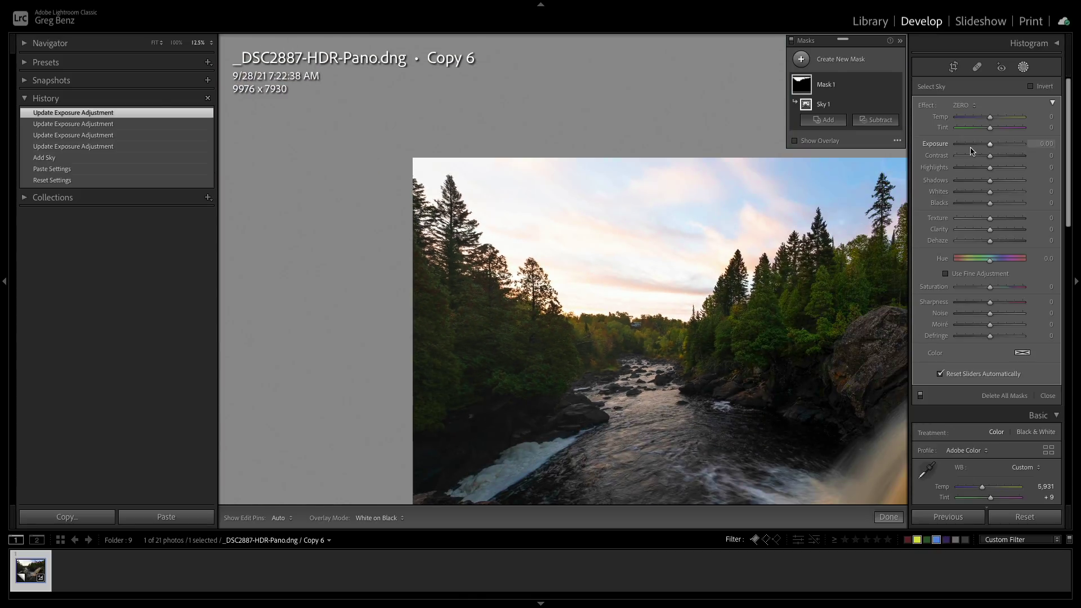
{"action": "key", "text": "ctrl+minus"}
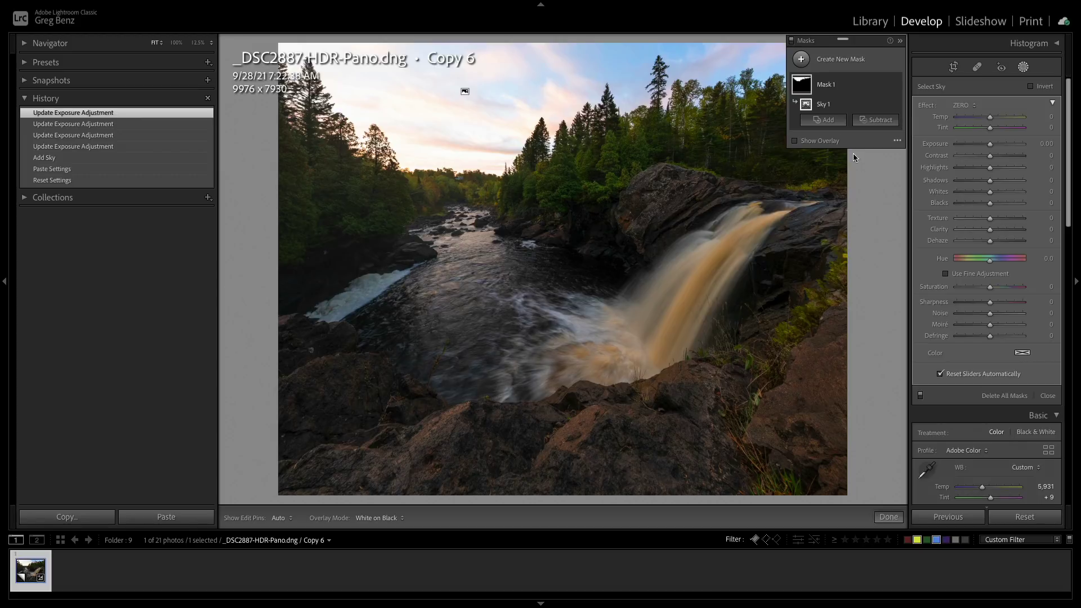
Leave the masking tool, reopen it, and select the sky mask again
{"action": "mouse_move", "coordinate": [809, 90]}
{"action": "left_click", "coordinate": [1024, 68]}
{"action": "left_click", "coordinate": [1024, 67]}
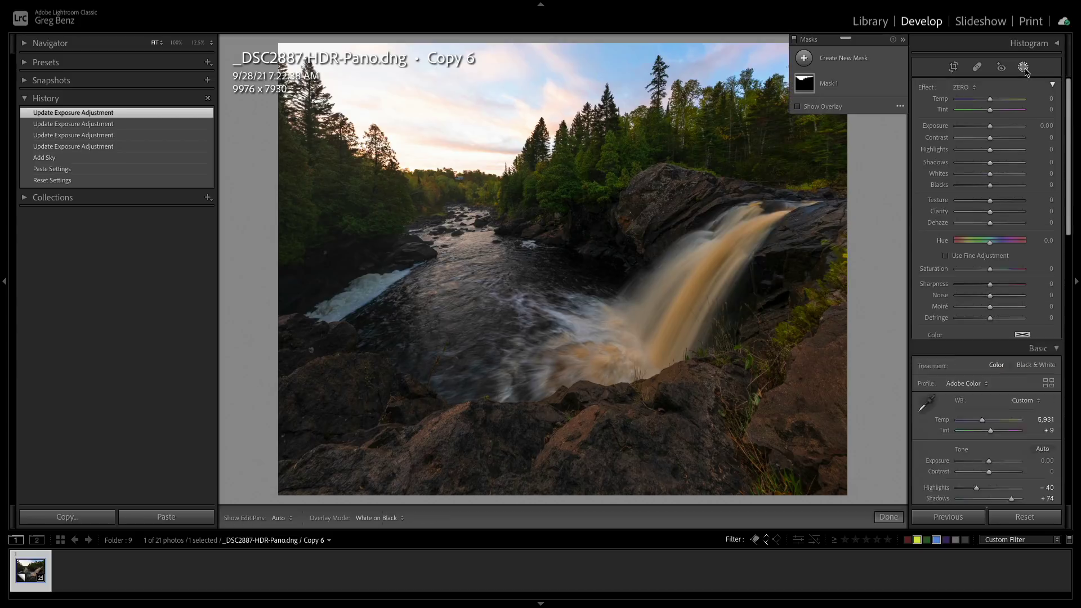
{"action": "left_click", "coordinate": [1023, 67]}
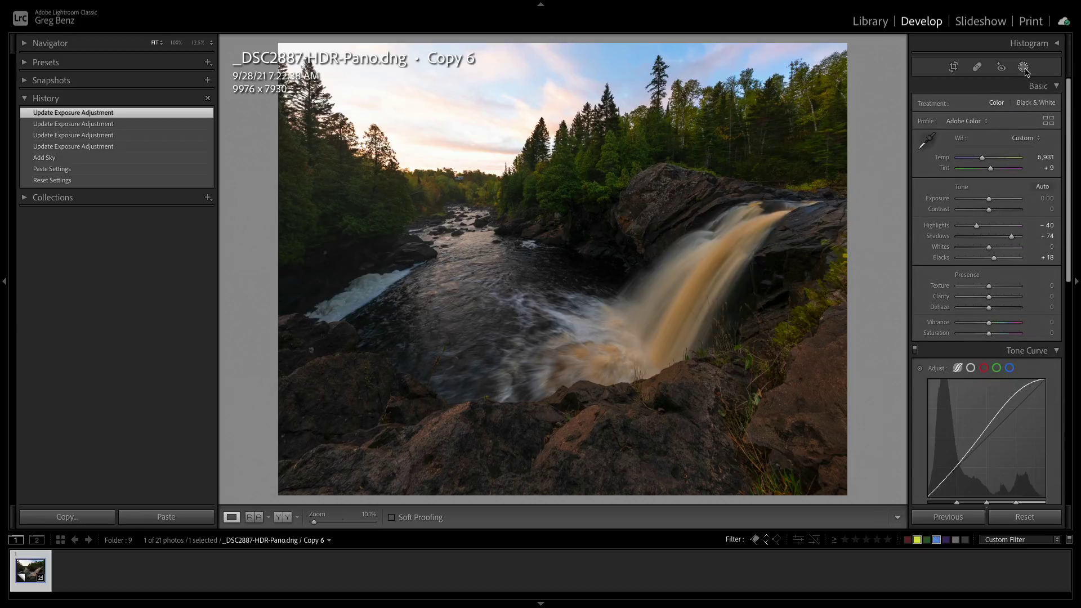
{"action": "left_click", "coordinate": [1024, 68]}
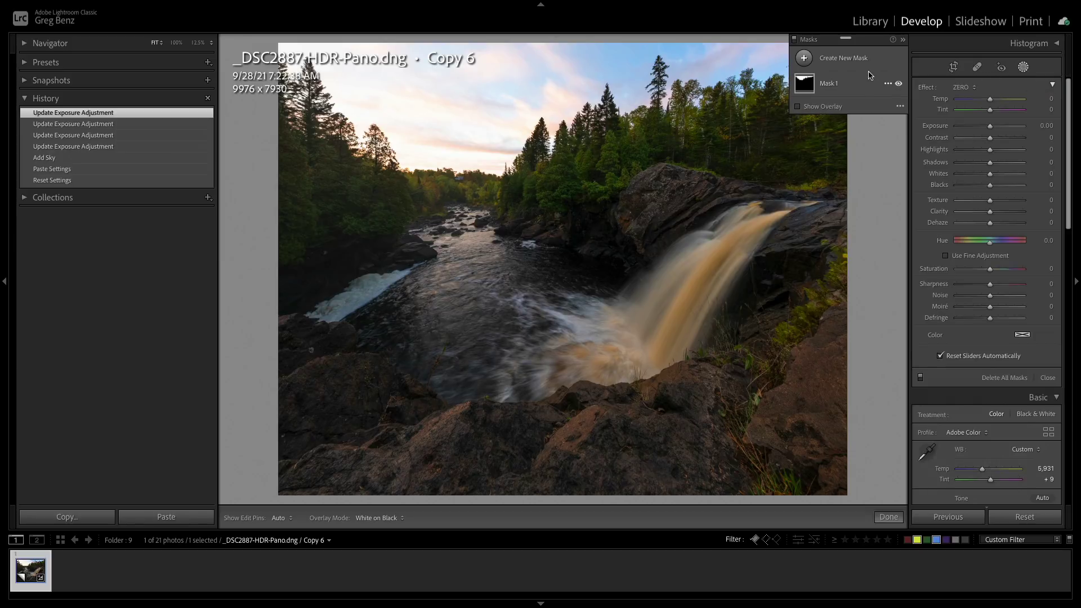
{"action": "left_click", "coordinate": [839, 84]}
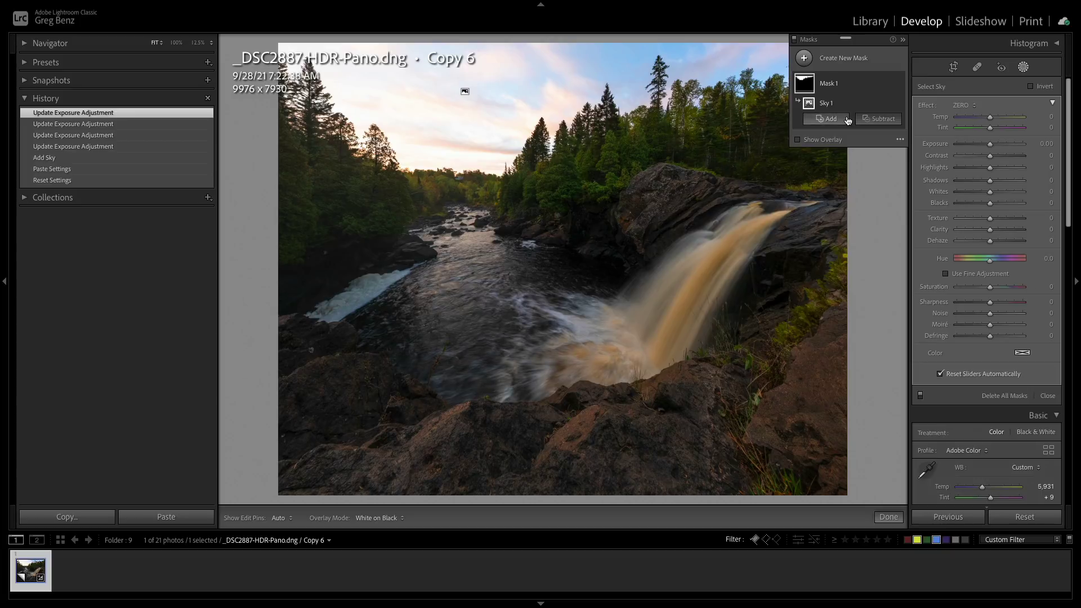
Intersect the sky mask with a Color Range sampled from the blue sky beside the tall conifer on the right bank
{"action": "key", "text": "alt"}
{"action": "key", "text": "alt"}
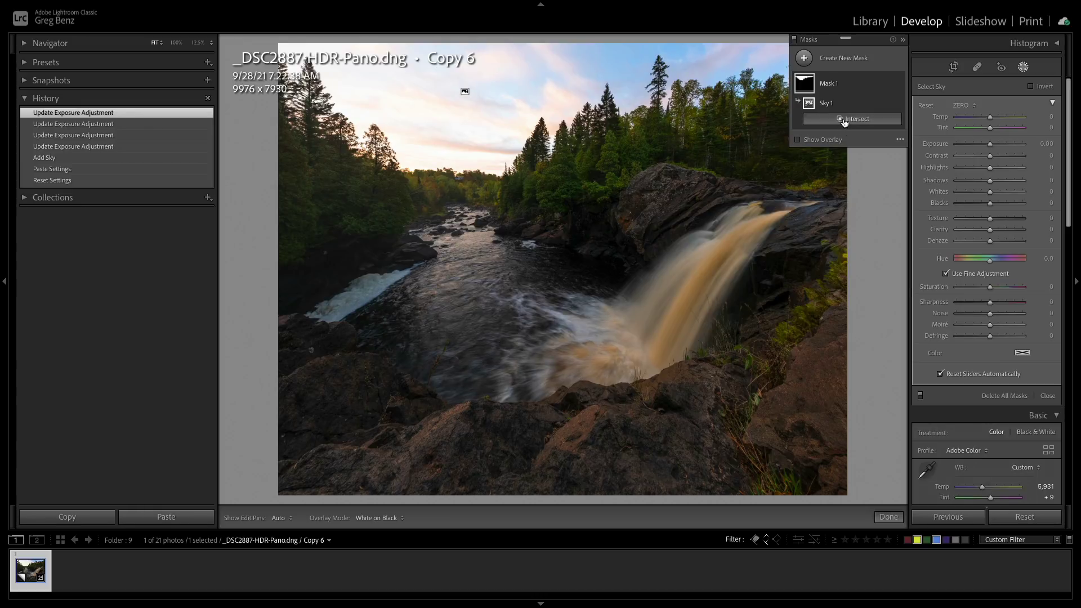
{"action": "left_click", "coordinate": [844, 122], "text": "alt"}
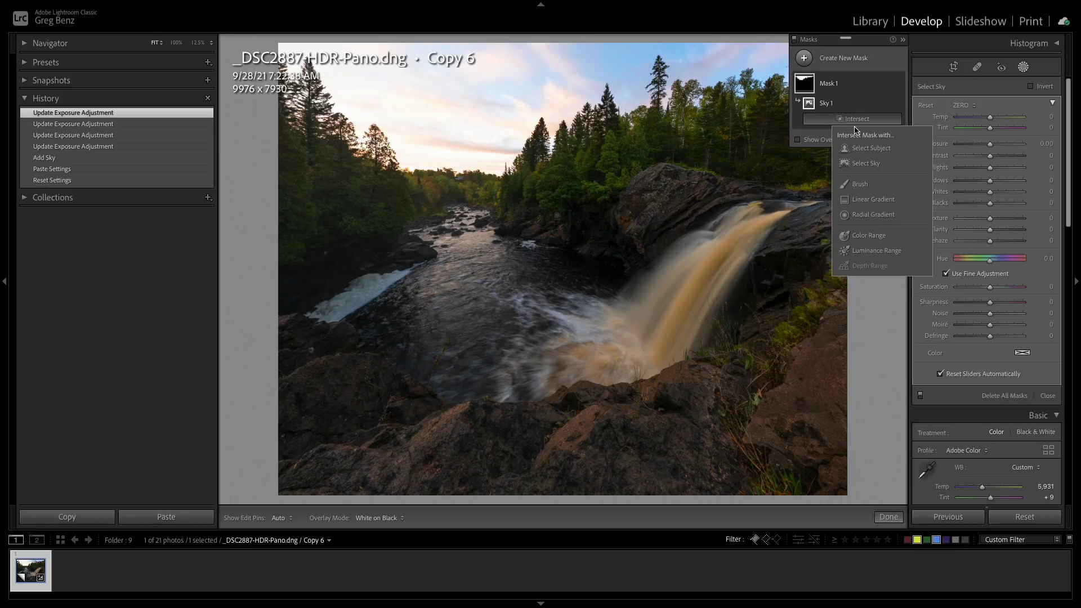
{"action": "left_click", "coordinate": [869, 236]}
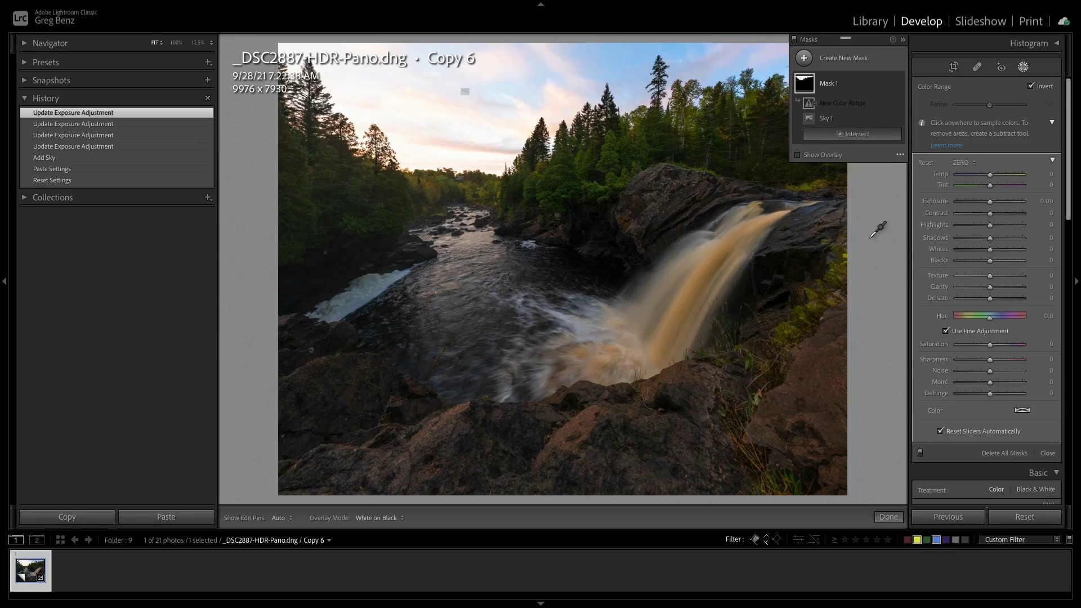
{"action": "left_click", "coordinate": [636, 60]}
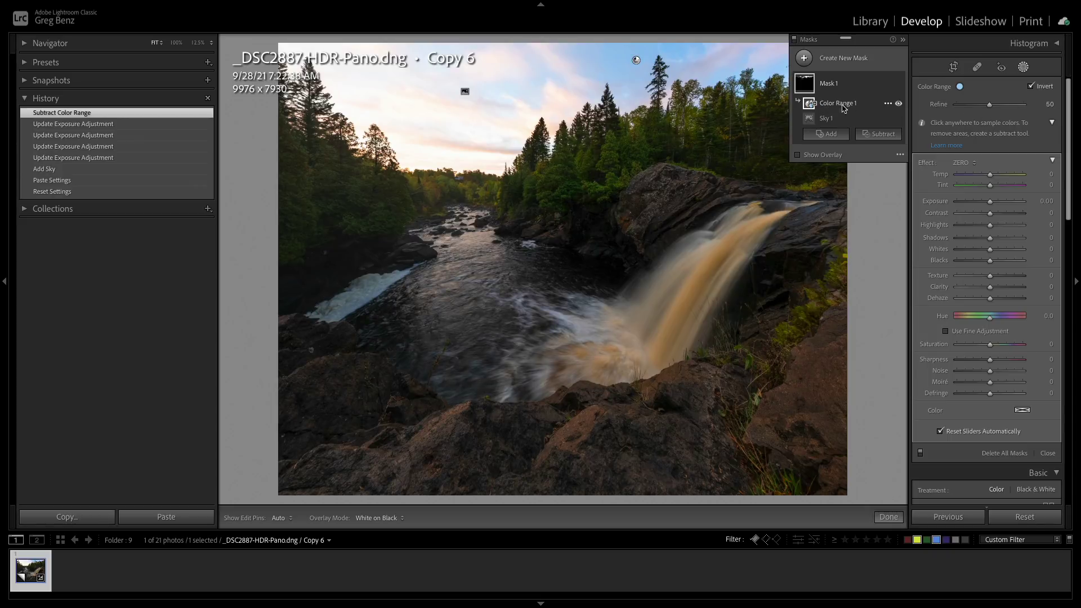
Preview the color range and the combined mask, and set the mask's Exposure to −1.21
{"action": "mouse_move", "coordinate": [813, 107]}
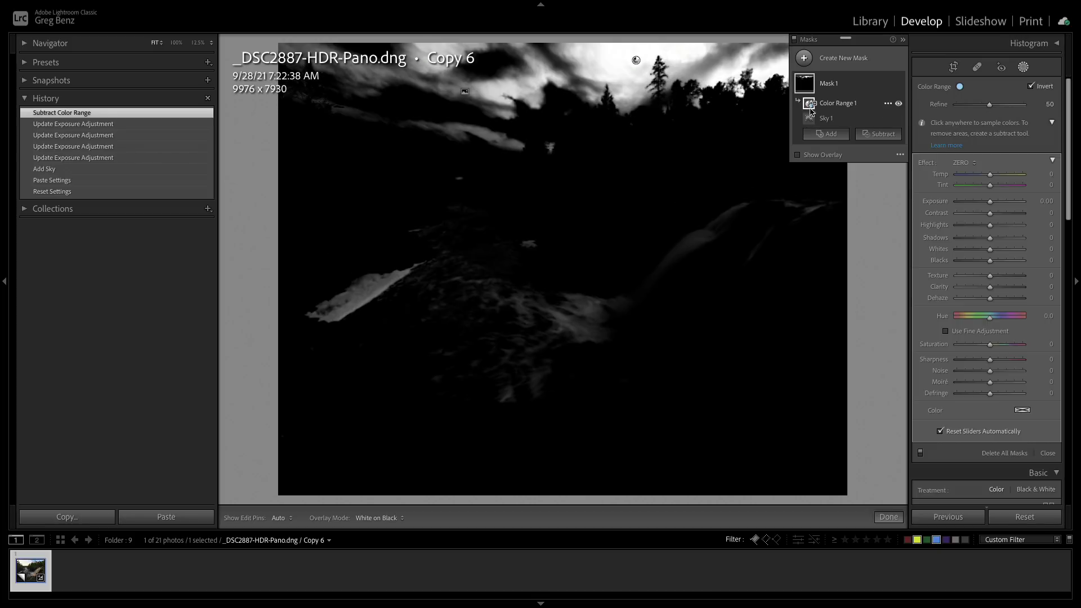
{"action": "mouse_move", "coordinate": [805, 87]}
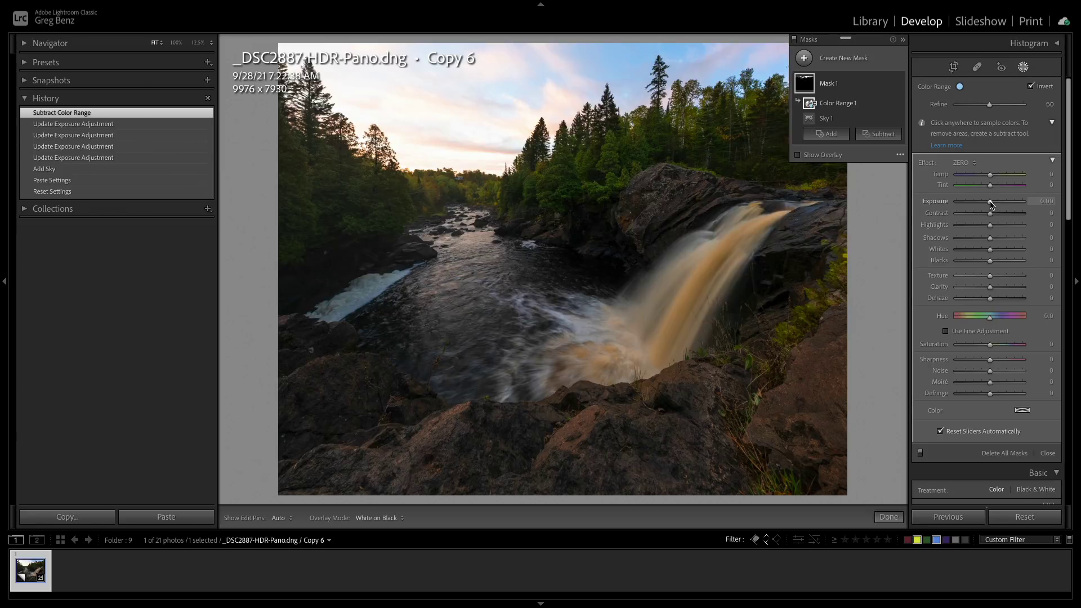
{"action": "left_click_drag", "start_coordinate": [991, 205], "coordinate": [981, 204]}
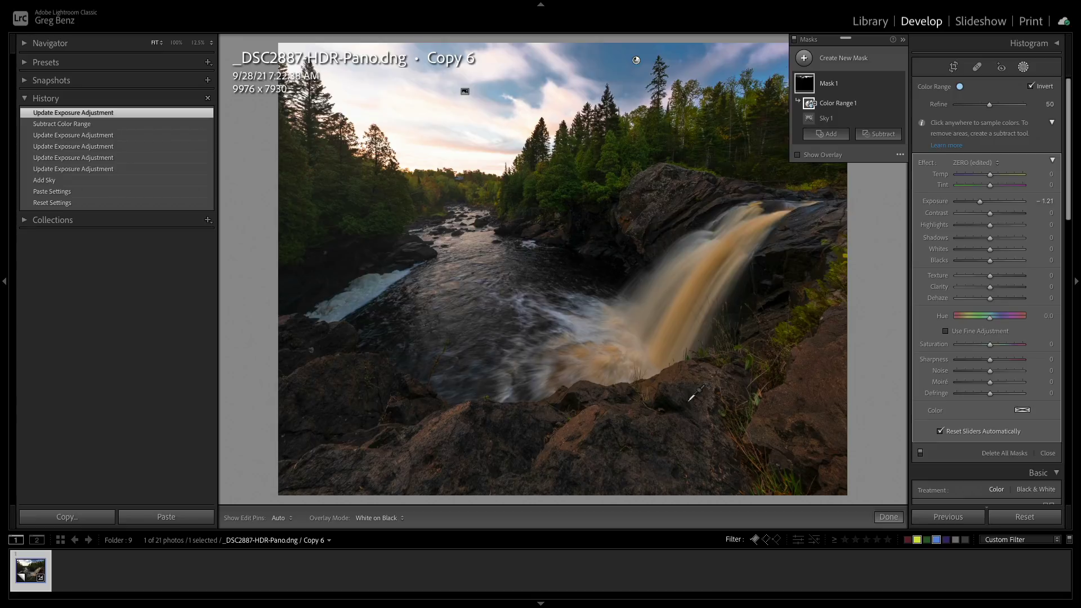
Add a linear gradient to the sky mask, fading from the foreground rocks up to the waterfall's base, and preview the gradient and combined mask
{"action": "left_click", "coordinate": [821, 138]}
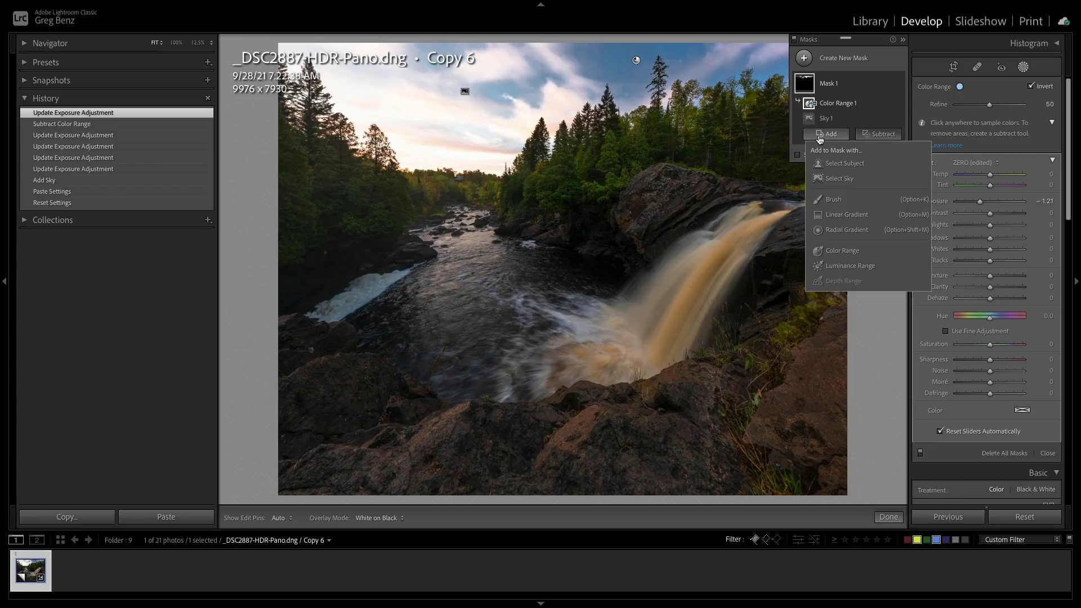
{"action": "left_click", "coordinate": [846, 218]}
{"action": "left_click_drag", "start_coordinate": [614, 451], "coordinate": [608, 372]}
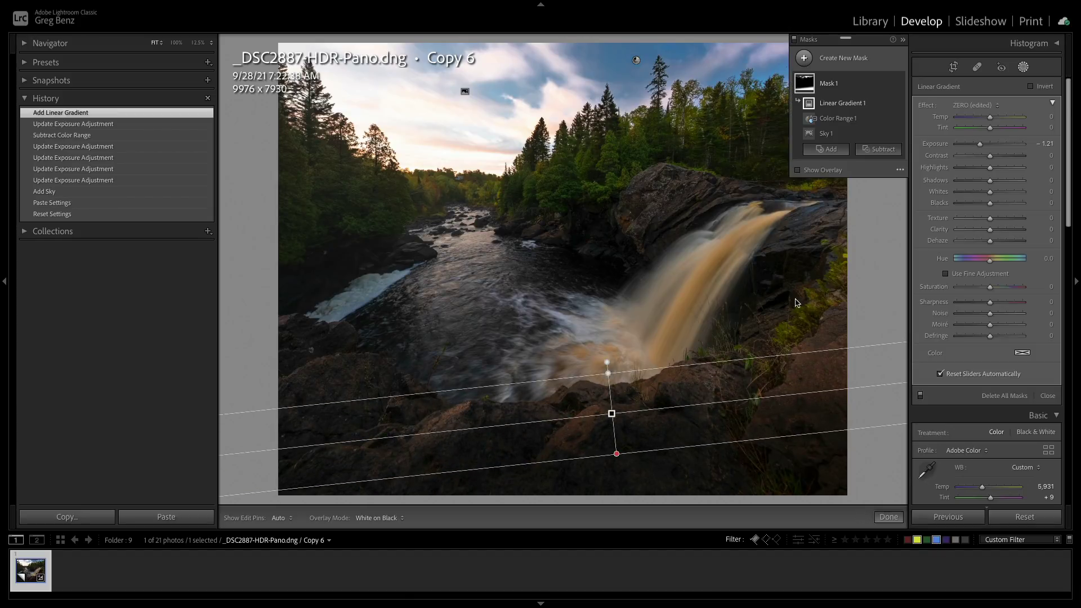
{"action": "mouse_move", "coordinate": [809, 105]}
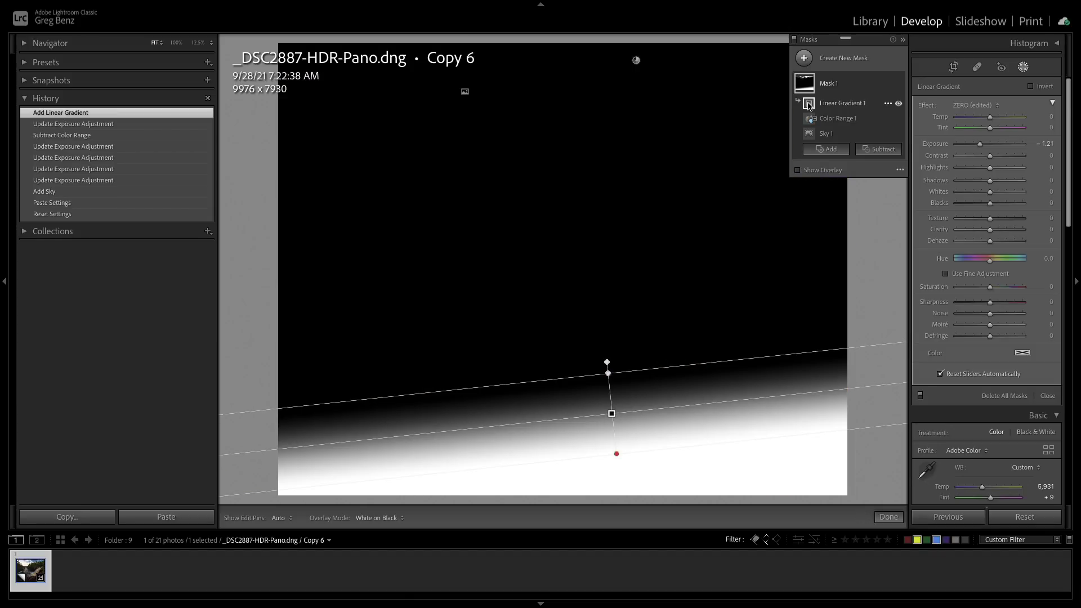
{"action": "mouse_move", "coordinate": [805, 86]}
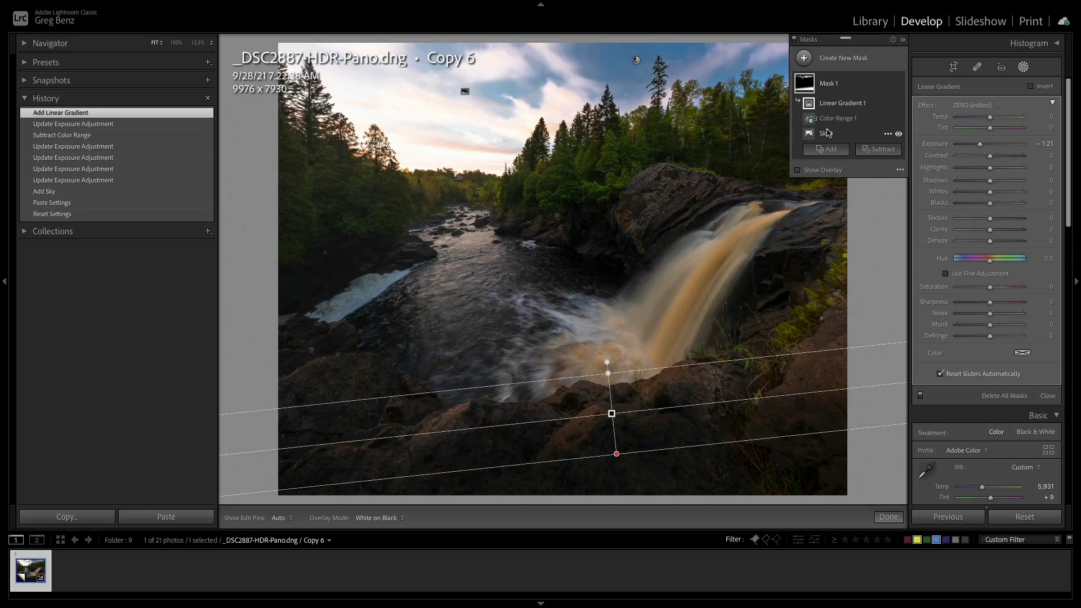
{"action": "mouse_move", "coordinate": [814, 125]}
Toggle the visibility of the Sky 1 and Color Range 1 components in turn to compare their effect on the mask
{"action": "left_click", "coordinate": [823, 120]}
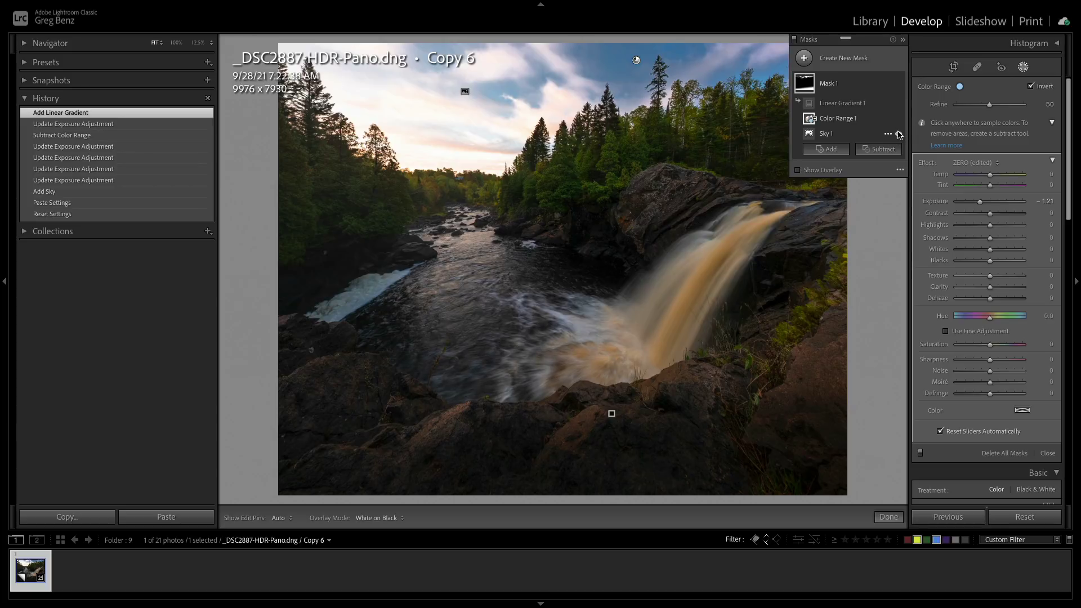
{"action": "left_click", "coordinate": [899, 135]}
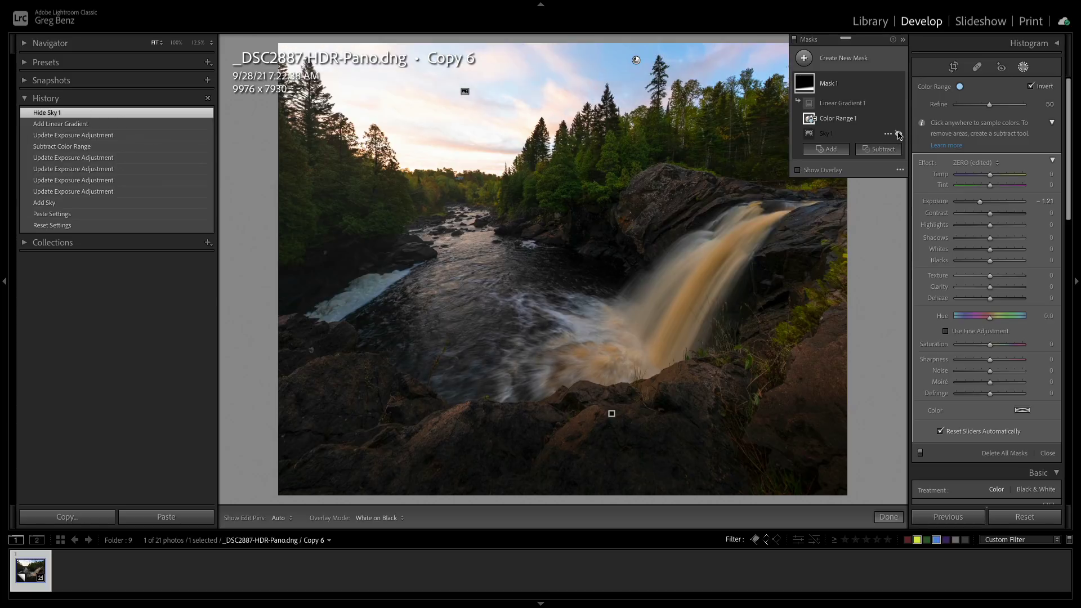
{"action": "left_click", "coordinate": [899, 134]}
{"action": "left_click", "coordinate": [899, 119]}
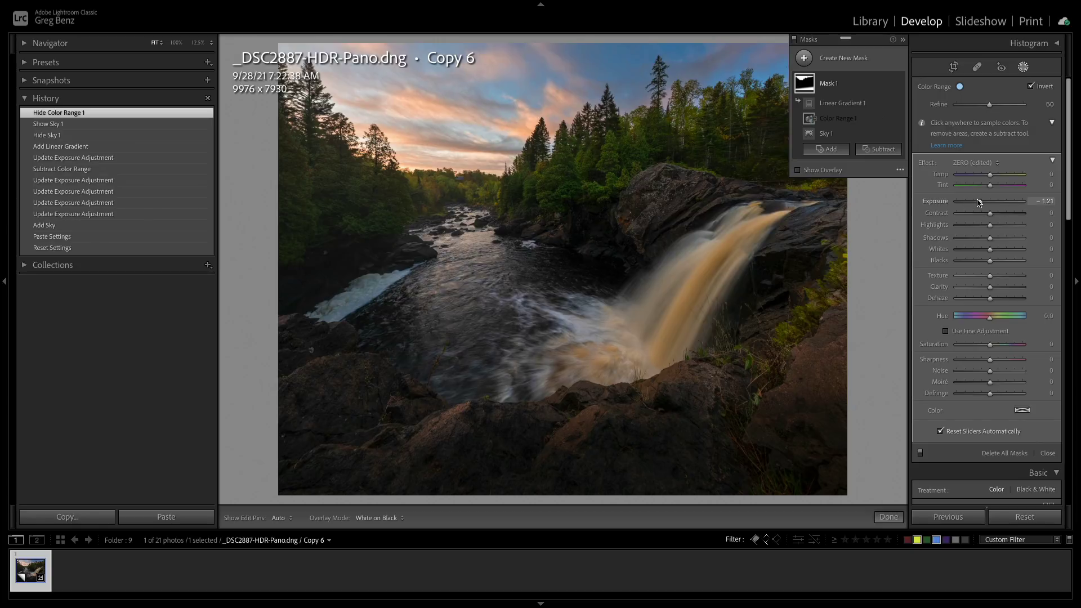
{"action": "mouse_move", "coordinate": [807, 84]}
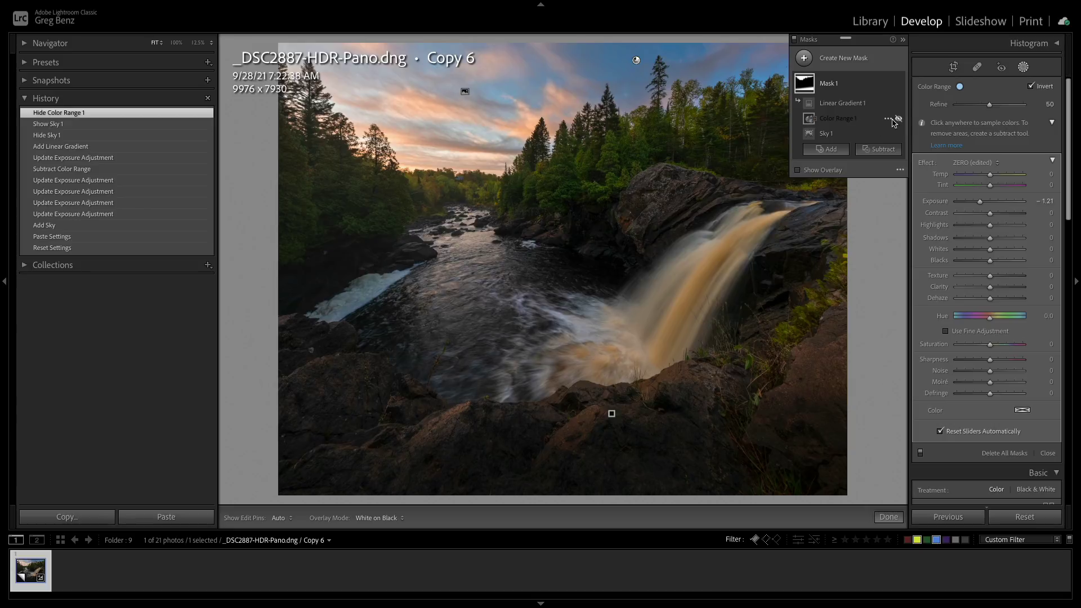
{"action": "left_click", "coordinate": [899, 120]}
{"action": "mouse_move", "coordinate": [807, 86]}
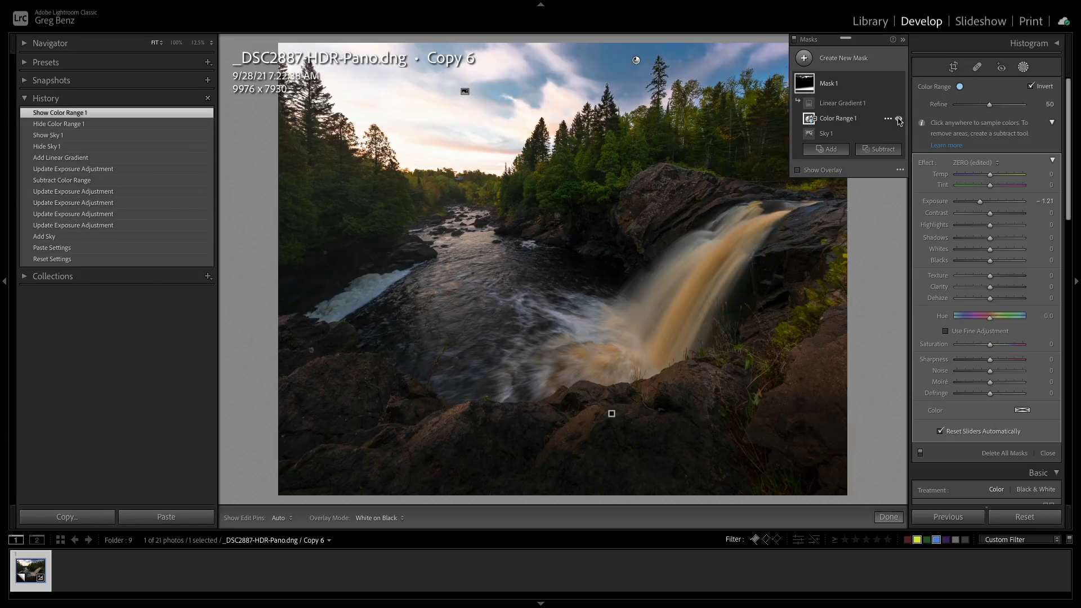
{"action": "left_click", "coordinate": [899, 120]}
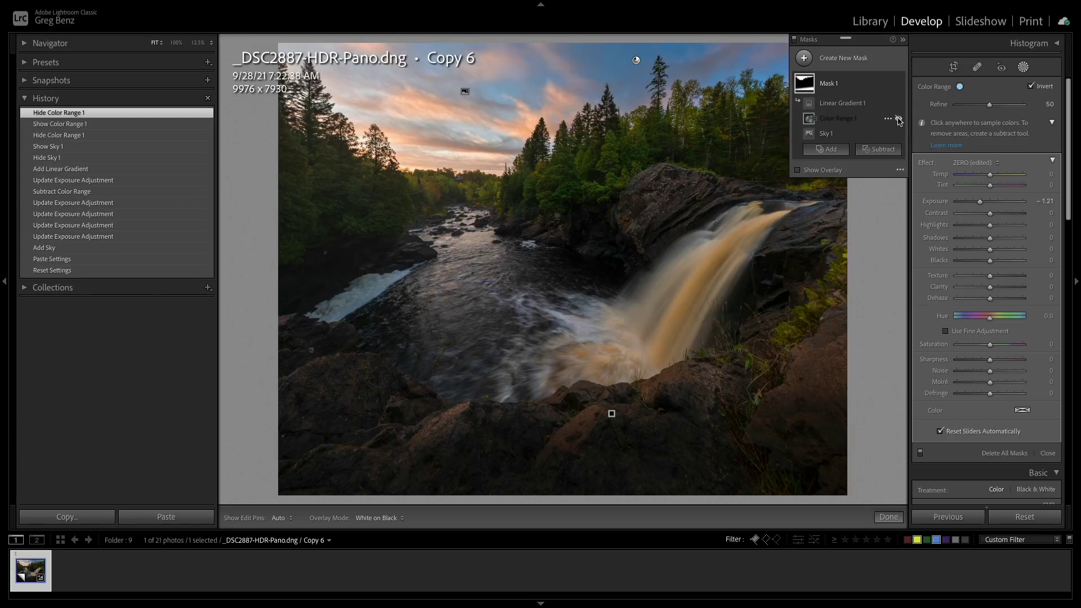
{"action": "left_click", "coordinate": [899, 120]}
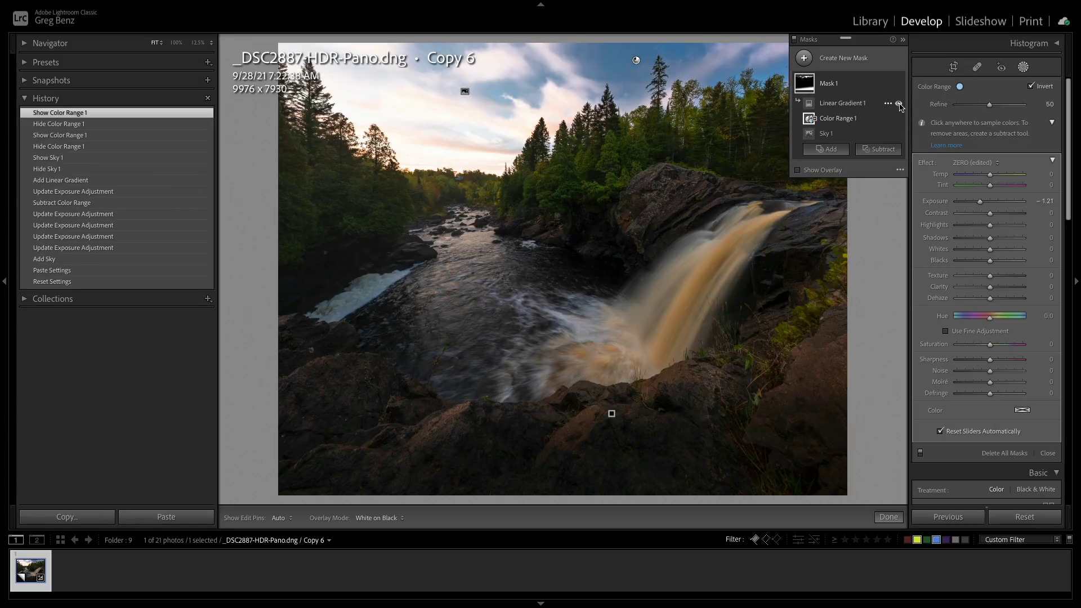
Hide the Linear Gradient 1 component and compare the photo with and without Mask 1
{"action": "left_click", "coordinate": [898, 104]}
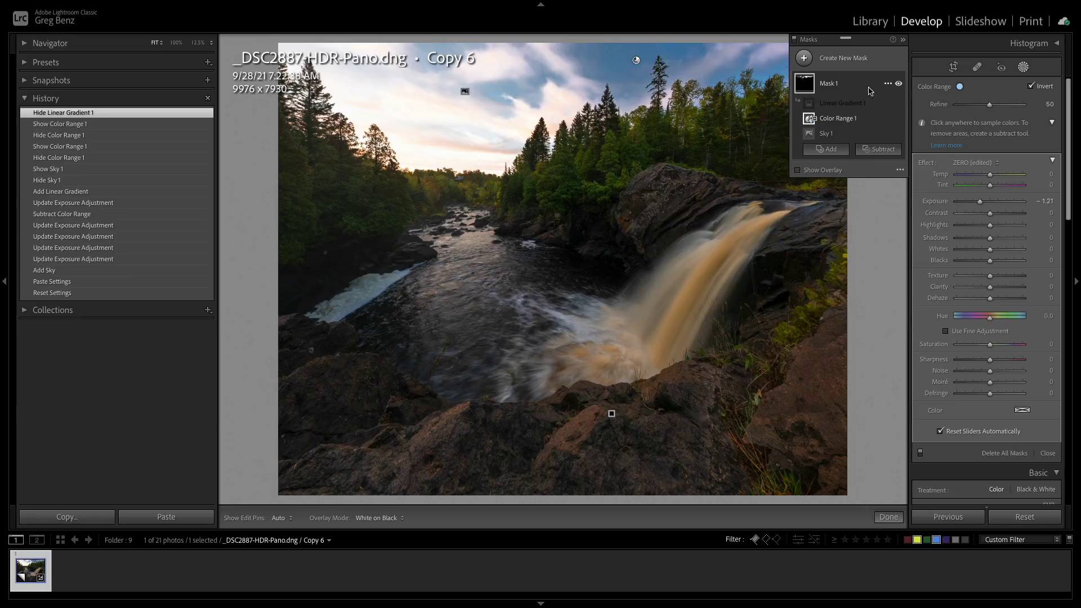
{"action": "left_click", "coordinate": [899, 84]}
{"action": "left_click", "coordinate": [899, 84]}
{"action": "left_click", "coordinate": [899, 84]}
{"action": "left_click", "coordinate": [899, 84]}
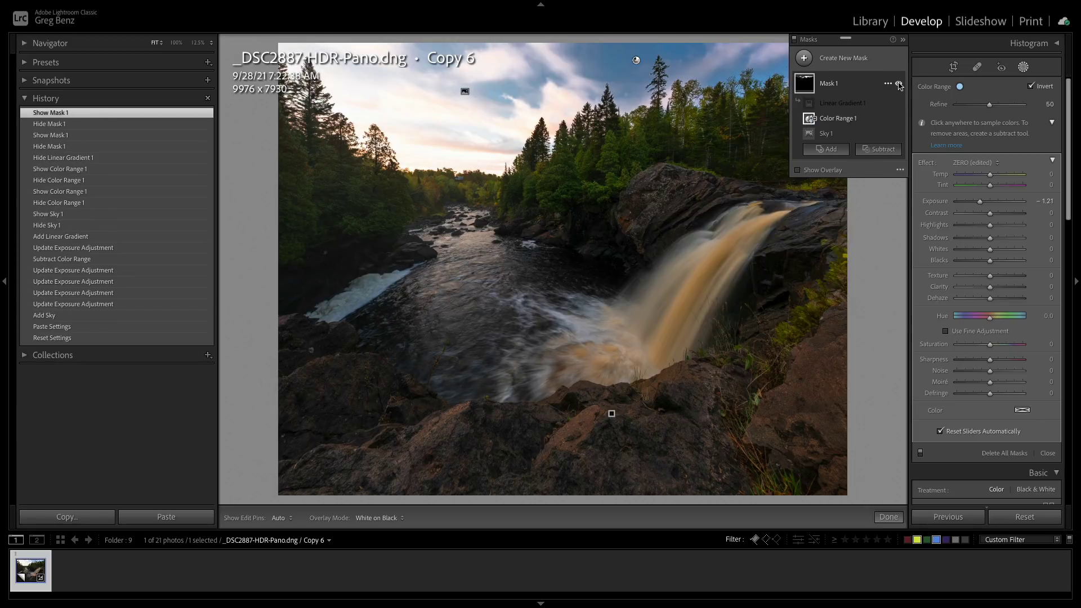
{"action": "mouse_move", "coordinate": [850, 130]}
Revert the photo to the Paste Settings history state and create a new Select Sky mask
{"action": "left_click", "coordinate": [90, 332]}
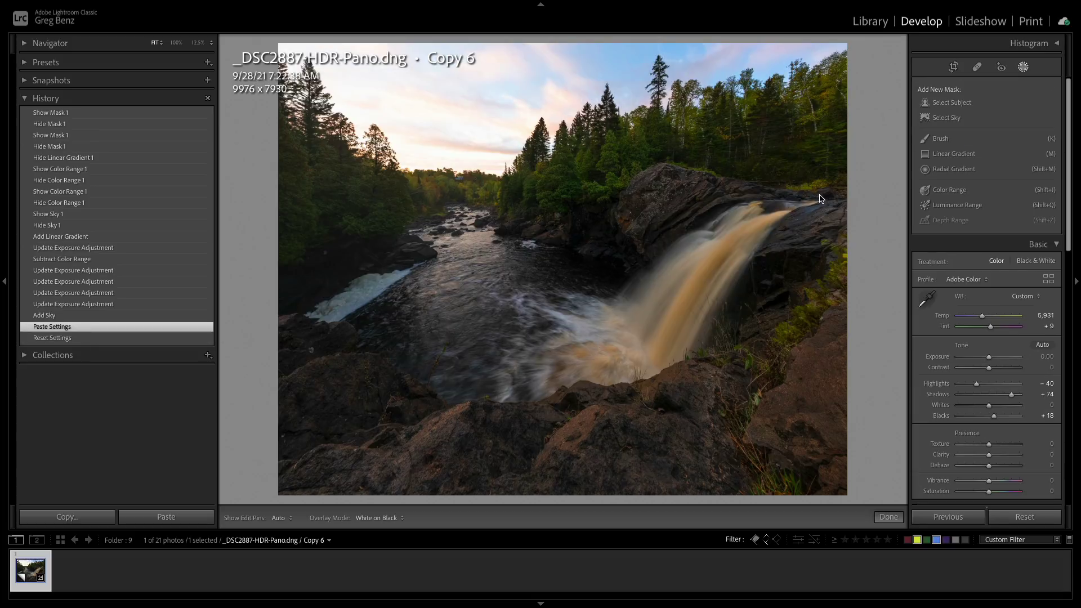
{"action": "key", "text": "shift+w"}
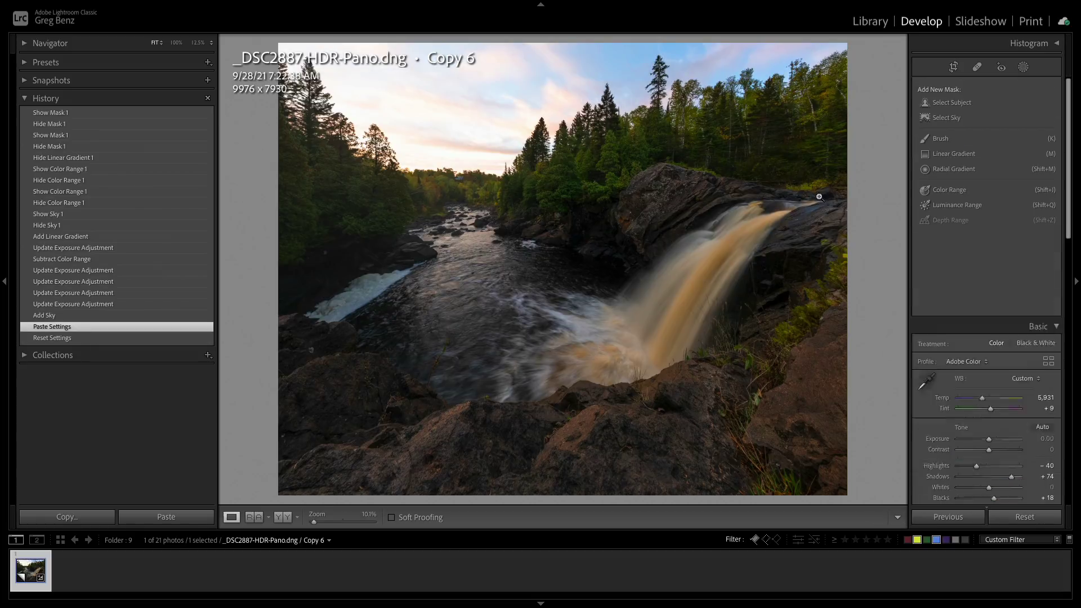
{"action": "left_click", "coordinate": [1023, 67]}
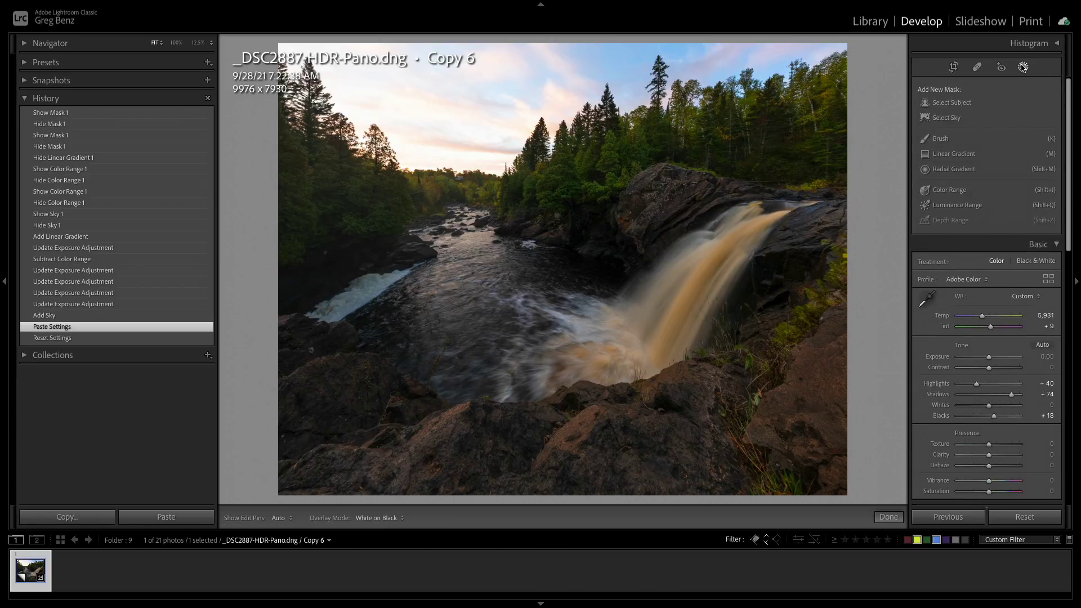
{"action": "left_click", "coordinate": [948, 119]}
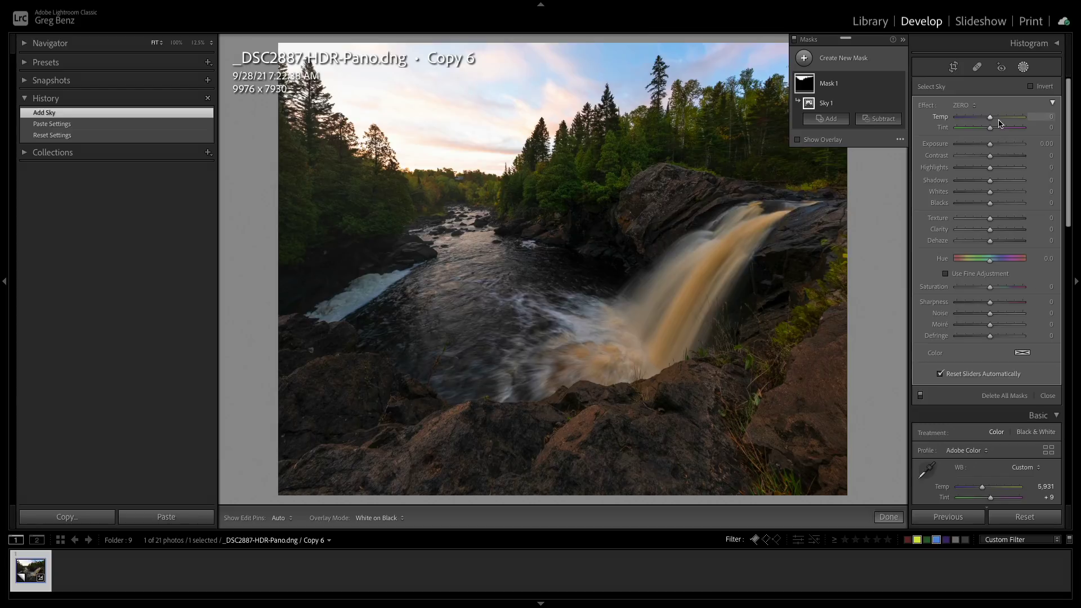
Set the sky mask to Temp 27, Tint 15, Highlights −29, Shadows 55, Dehaze −17 and Saturation 28, and compare with and without it
{"action": "left_click_drag", "start_coordinate": [994, 120], "coordinate": [995, 129]}
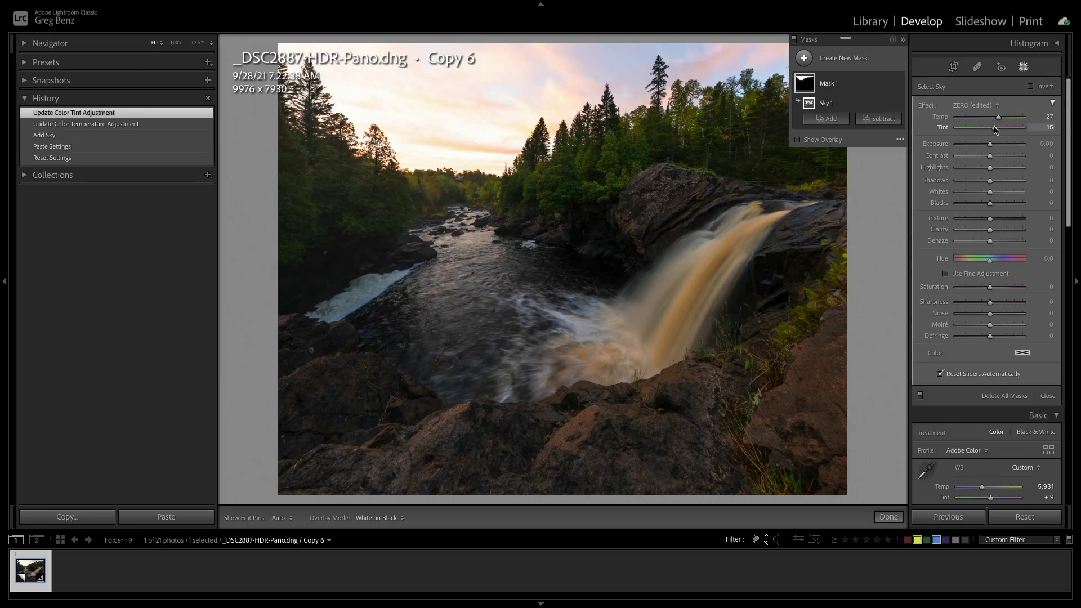
{"action": "left_click_drag", "start_coordinate": [990, 170], "coordinate": [979, 173]}
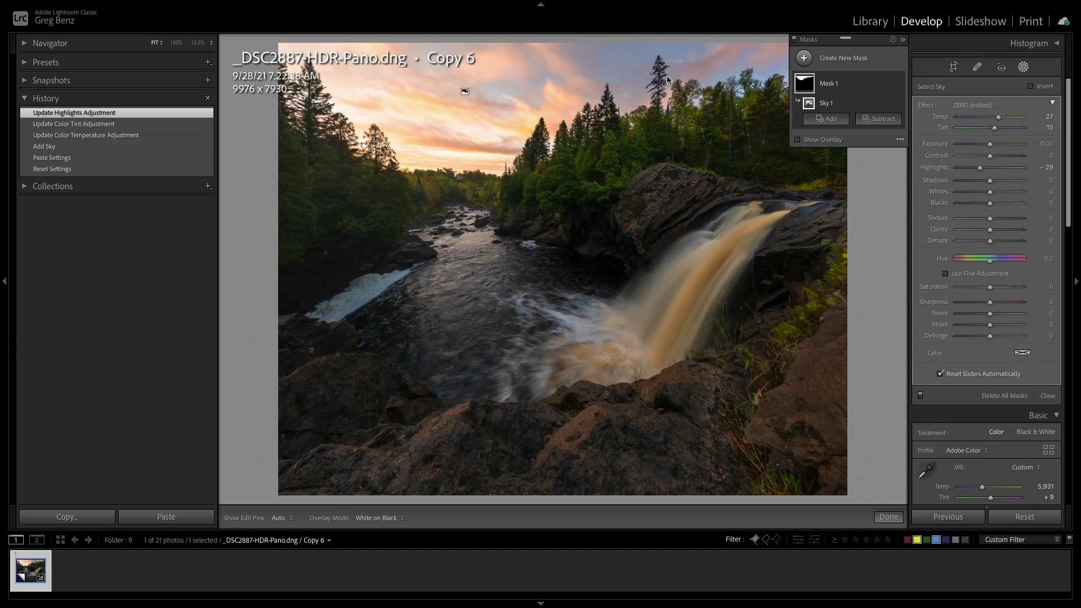
{"action": "left_click_drag", "start_coordinate": [990, 183], "coordinate": [1009, 183]}
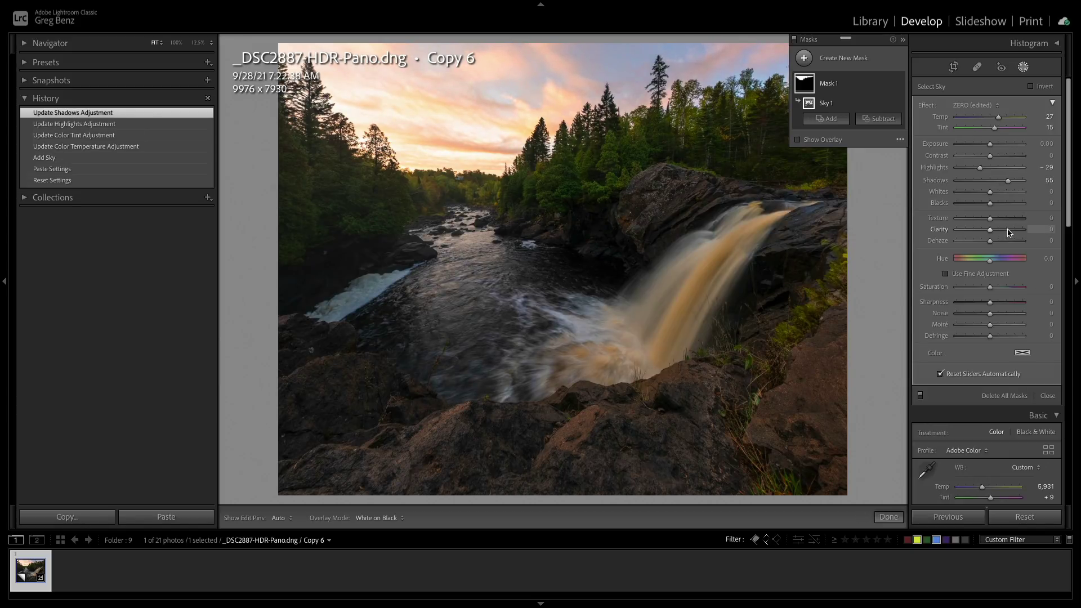
{"action": "left_click_drag", "start_coordinate": [991, 242], "coordinate": [984, 243]}
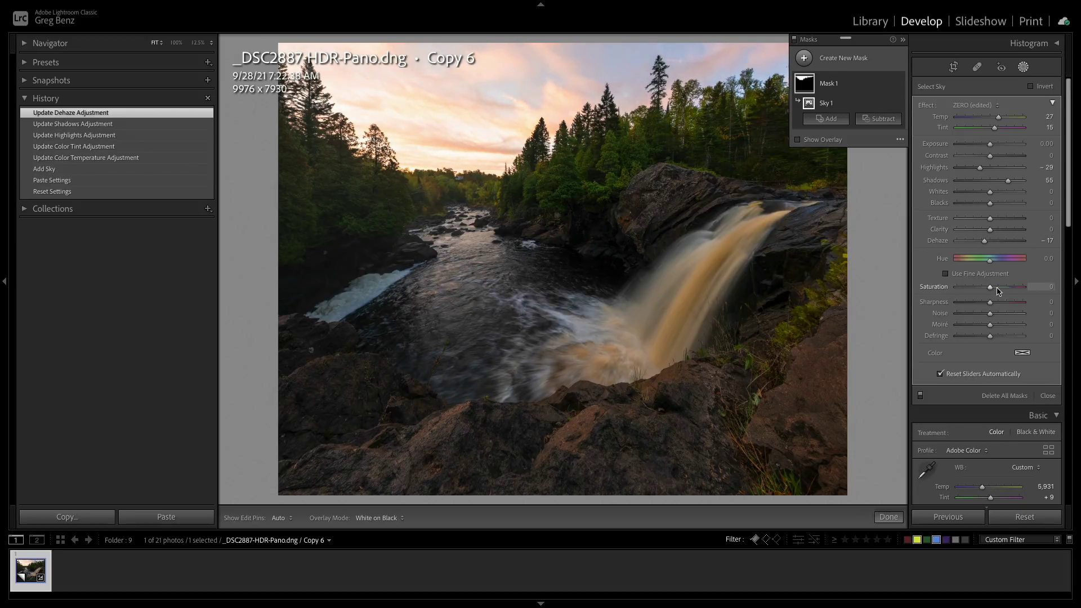
{"action": "left_click_drag", "start_coordinate": [990, 288], "coordinate": [999, 289]}
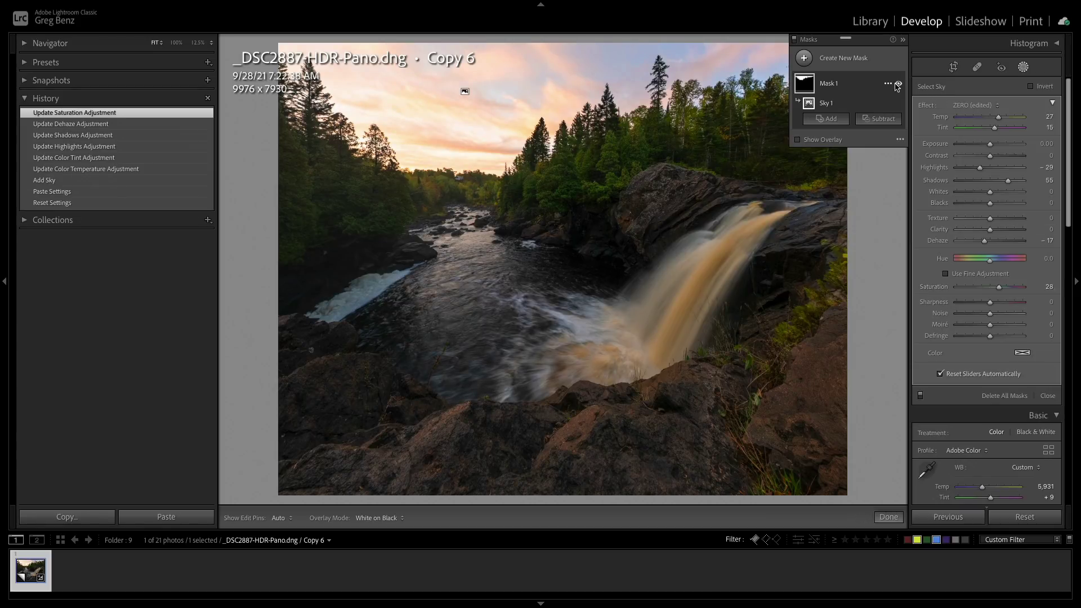
{"action": "left_click", "coordinate": [899, 84]}
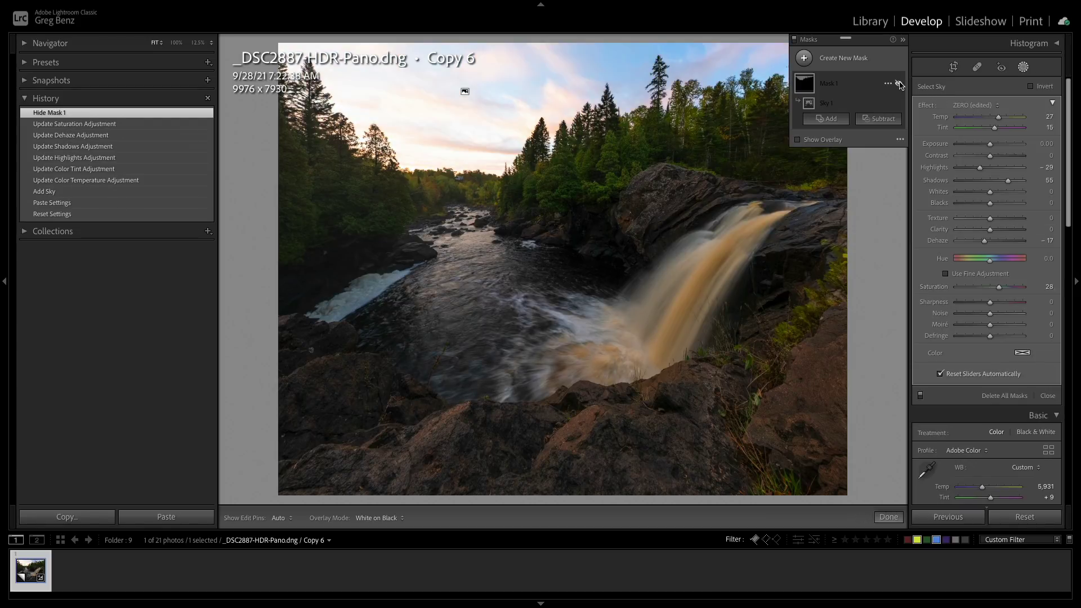
{"action": "left_click", "coordinate": [899, 84]}
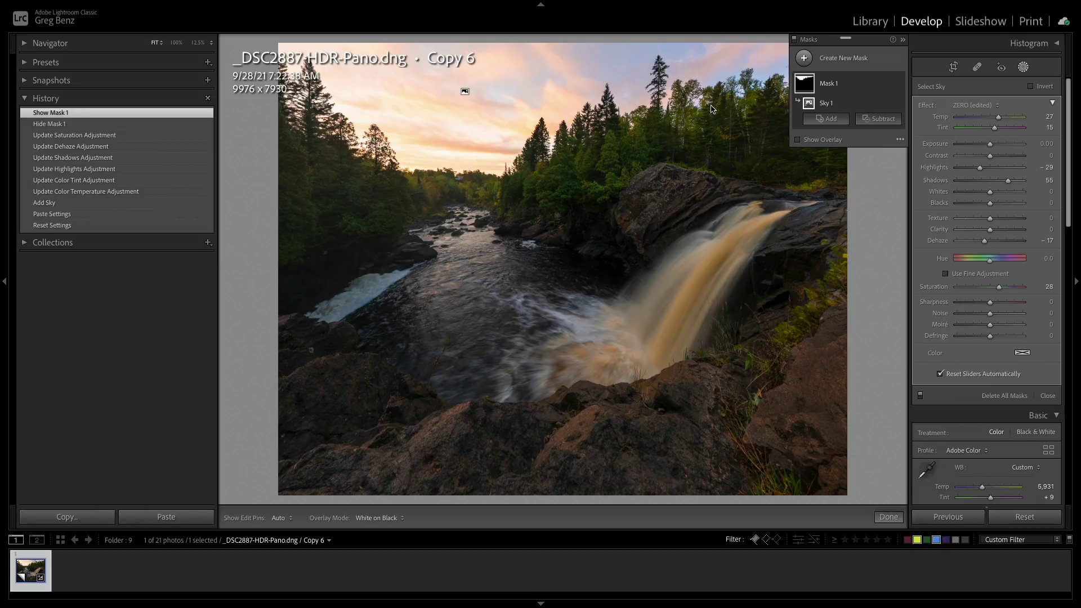
Add a wide radial gradient to the sky mask, centered in the sky above the river and reaching the treeline, and preview the masks
{"action": "left_click", "coordinate": [828, 120]}
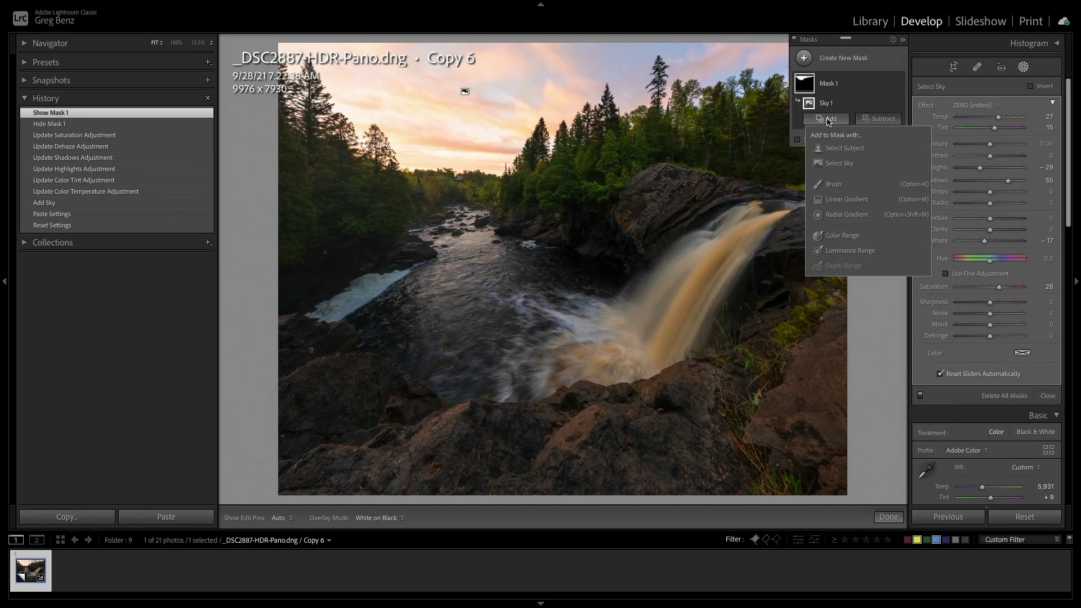
{"action": "left_click", "coordinate": [839, 214]}
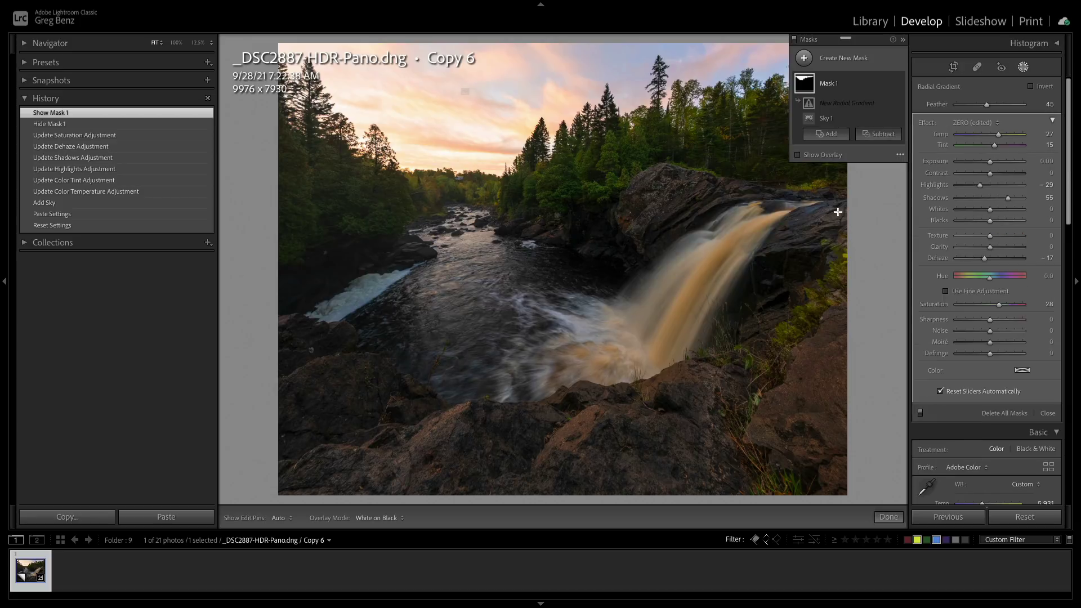
{"action": "left_click_drag", "start_coordinate": [441, 110], "coordinate": [757, 216]}
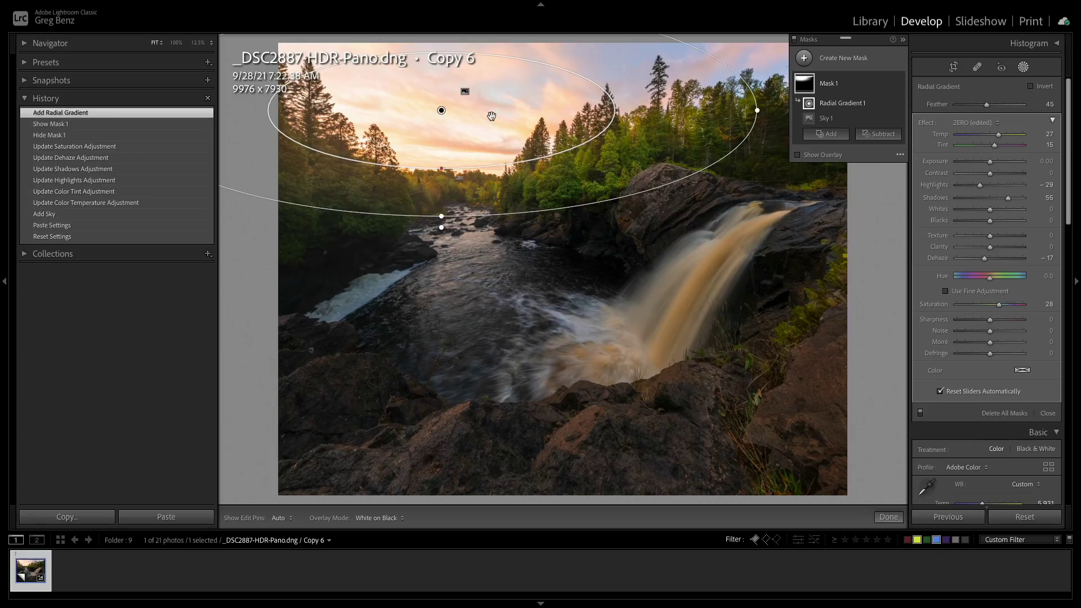
{"action": "left_click_drag", "start_coordinate": [439, 107], "coordinate": [466, 111]}
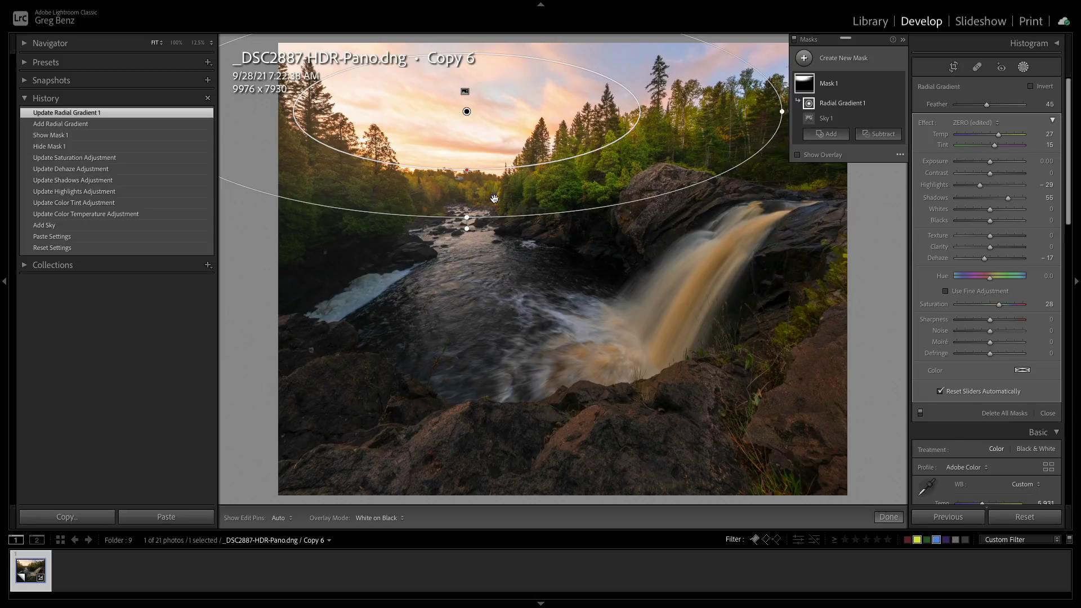
{"action": "mouse_move", "coordinate": [808, 119]}
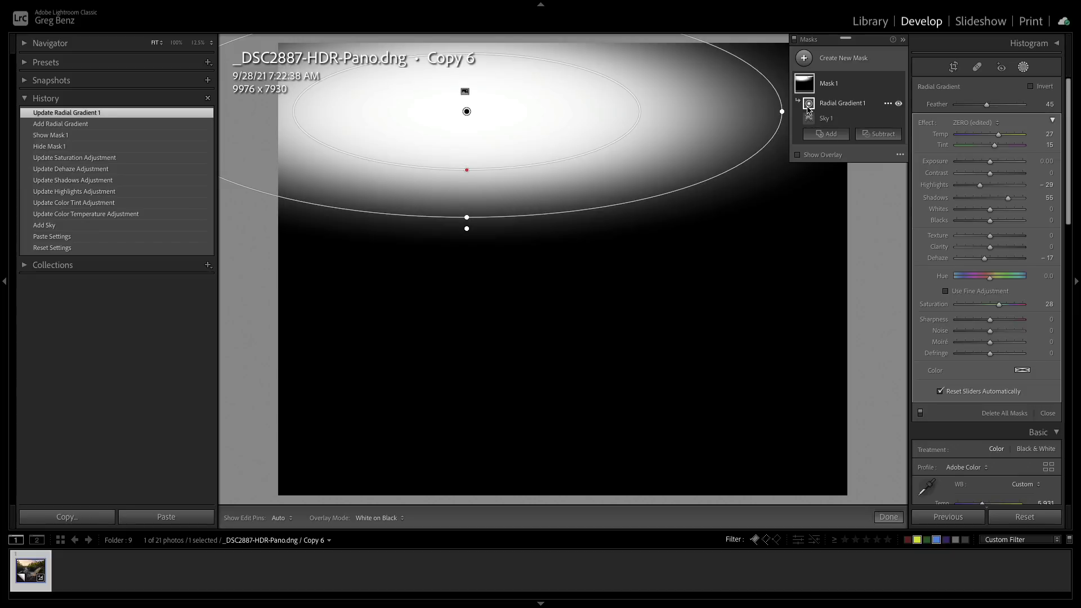
{"action": "mouse_move", "coordinate": [803, 90]}
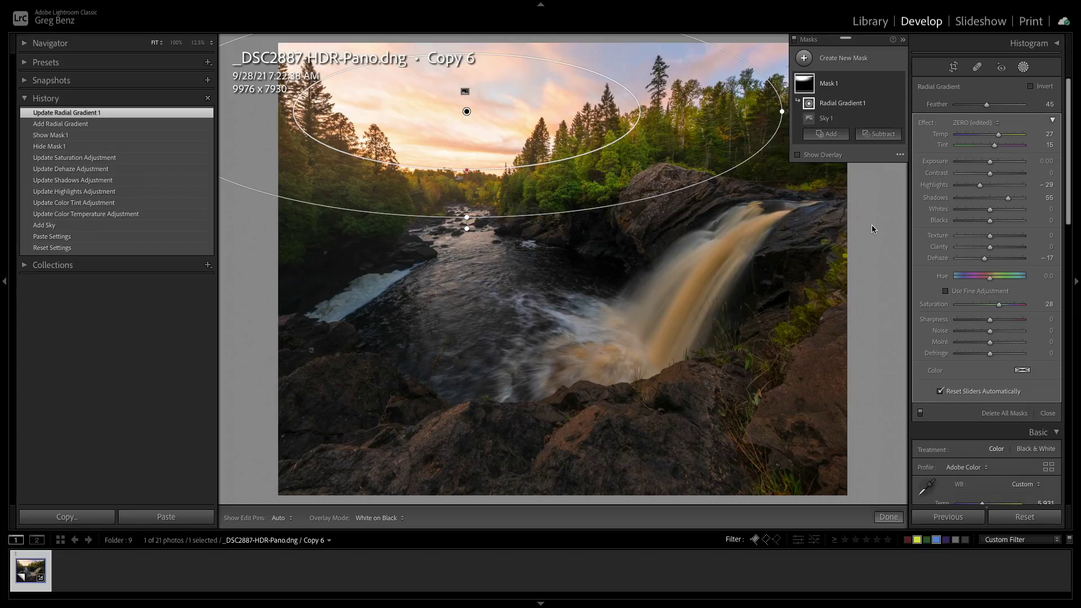
Intersect Mask 1 with a luminance range, starting it at 6/31 and ending at 100/100
{"action": "left_click", "coordinate": [853, 92]}
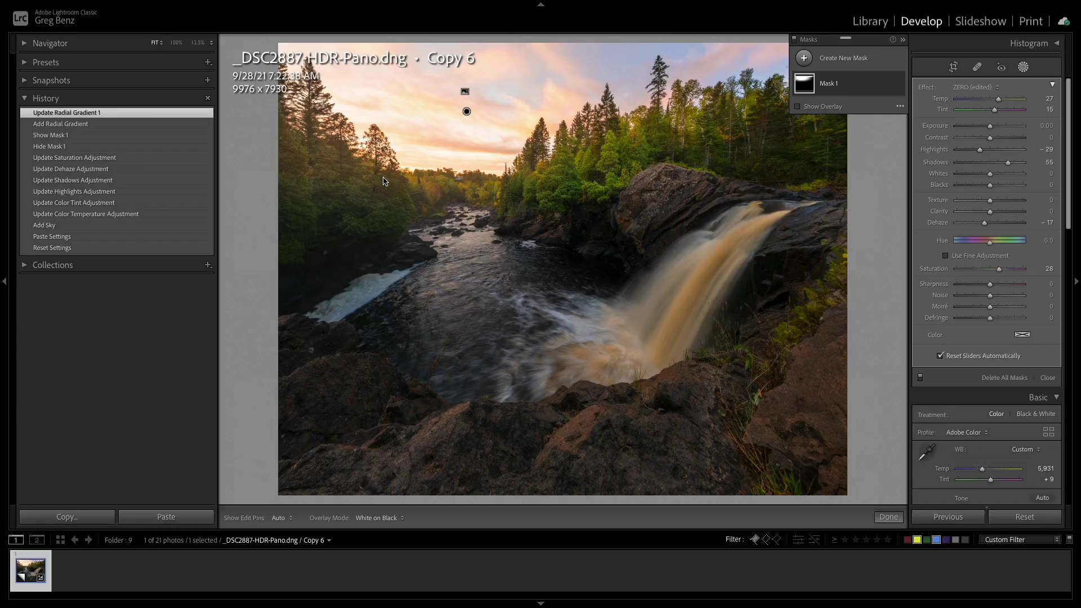
{"action": "left_click", "coordinate": [852, 86]}
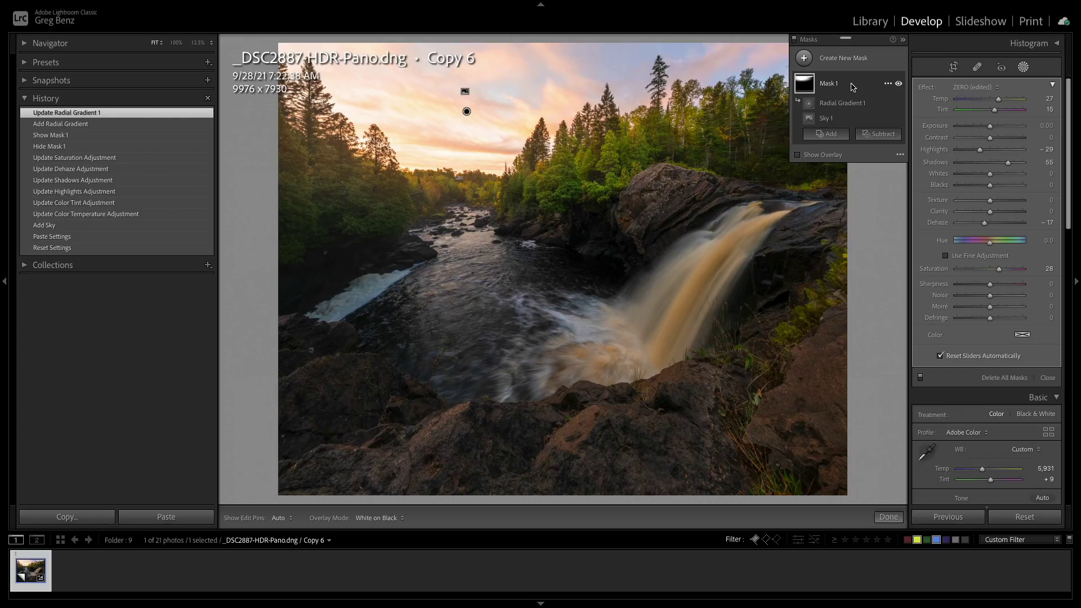
{"action": "key", "text": "alt"}
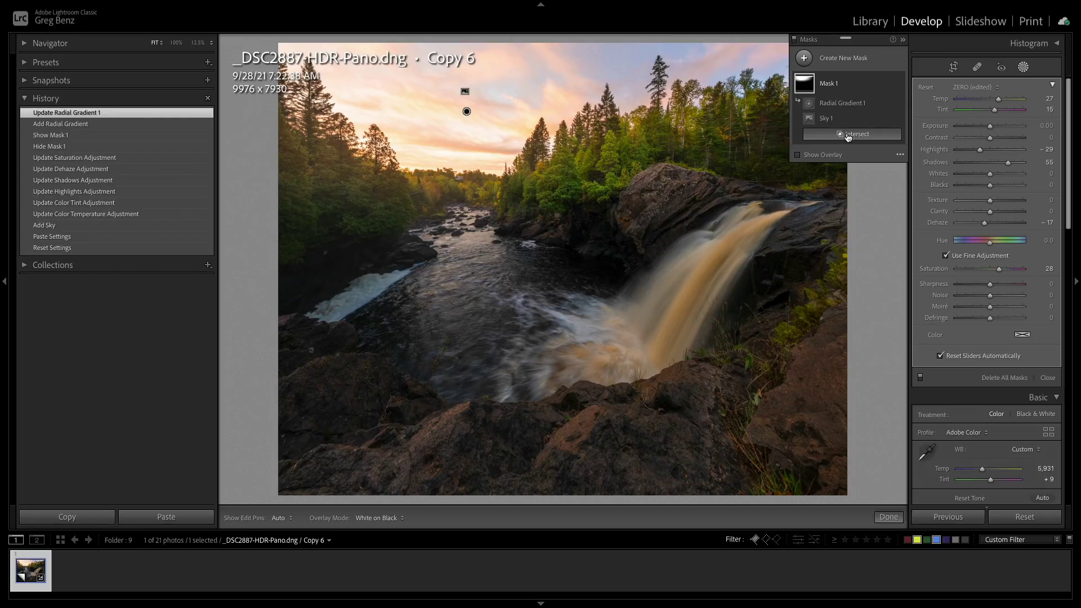
{"action": "left_click", "coordinate": [858, 135], "text": "alt"}
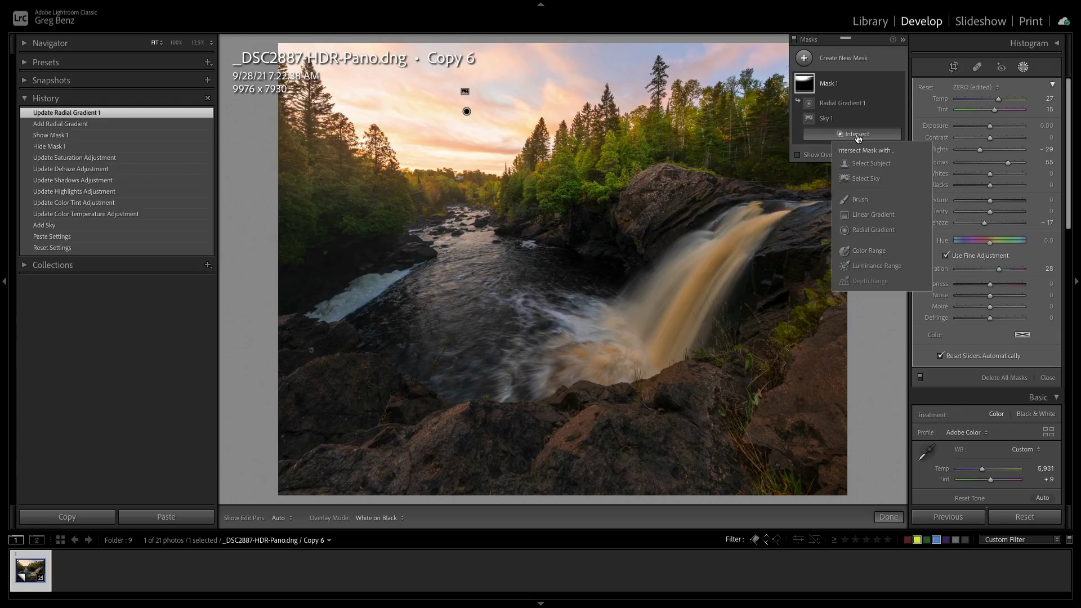
{"action": "left_click", "coordinate": [874, 266]}
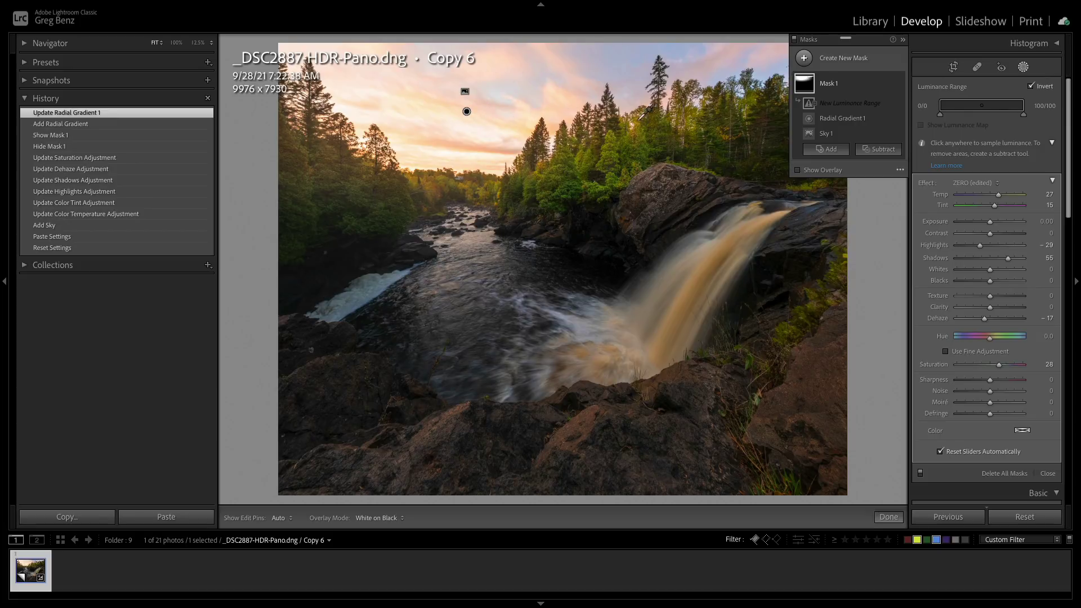
{"action": "left_click_drag", "start_coordinate": [940, 107], "coordinate": [966, 110]}
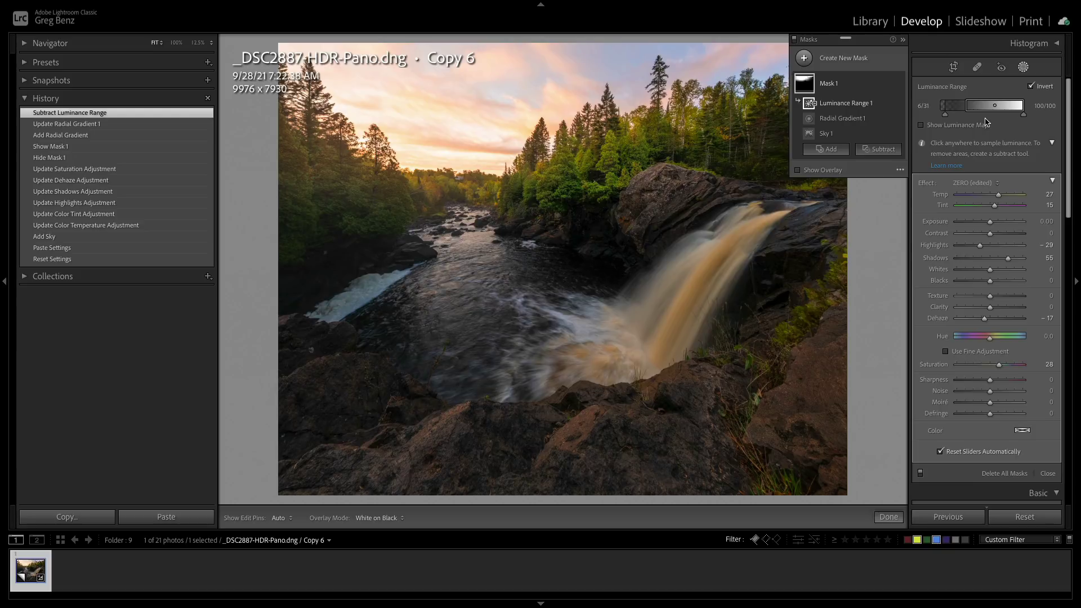
Refine Mask 1's luminance range to 25/99 at the dark end and 100/100 at the bright end
{"action": "left_click_drag", "start_coordinate": [945, 114], "coordinate": [952, 117]}
{"action": "left_click_drag", "start_coordinate": [1024, 110], "coordinate": [1023, 114]}
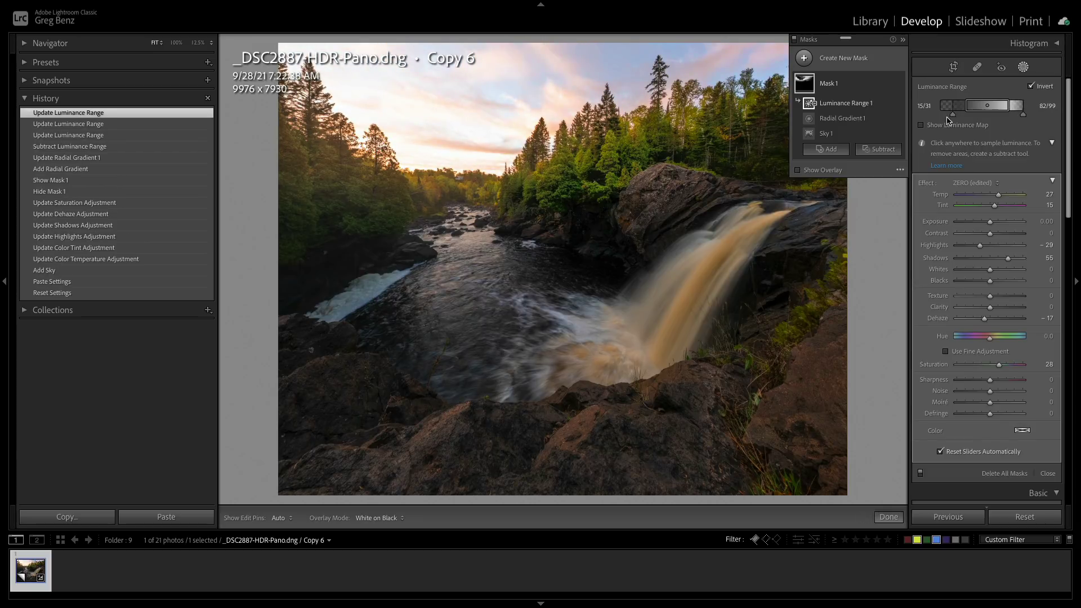
{"action": "left_click_drag", "start_coordinate": [953, 116], "coordinate": [1001, 108]}
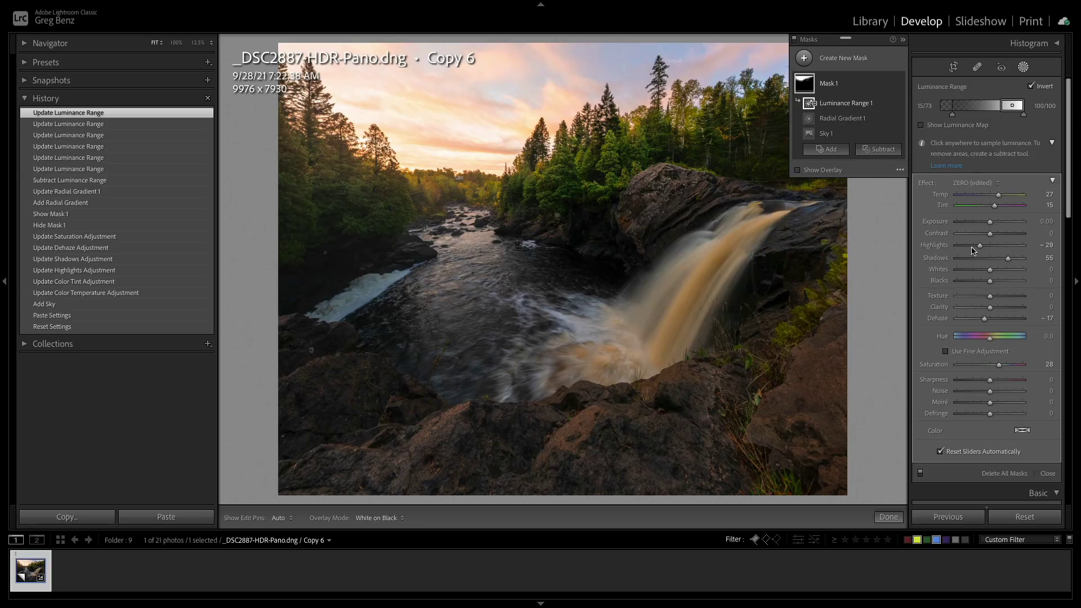
{"action": "left_click_drag", "start_coordinate": [1001, 108], "coordinate": [1001, 108]}
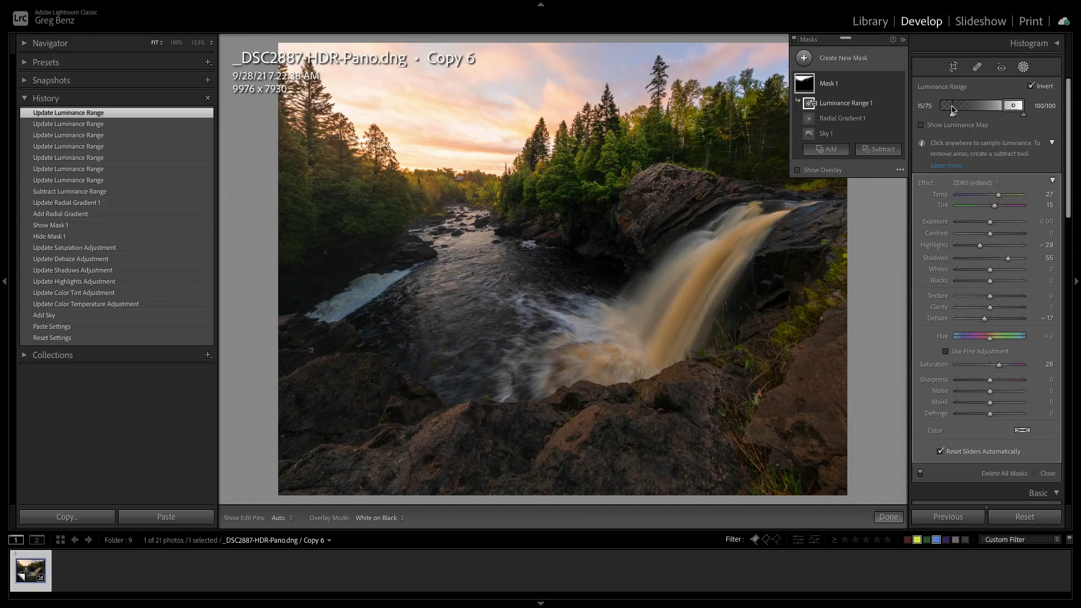
{"action": "left_click_drag", "start_coordinate": [953, 117], "coordinate": [962, 116]}
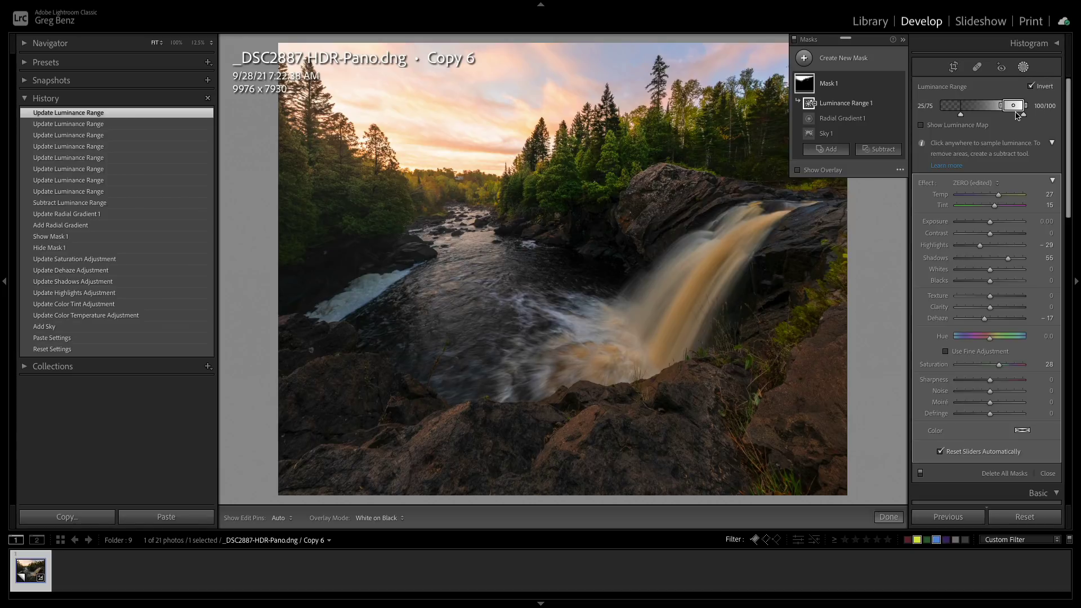
{"action": "left_click_drag", "start_coordinate": [1002, 105], "coordinate": [1033, 106]}
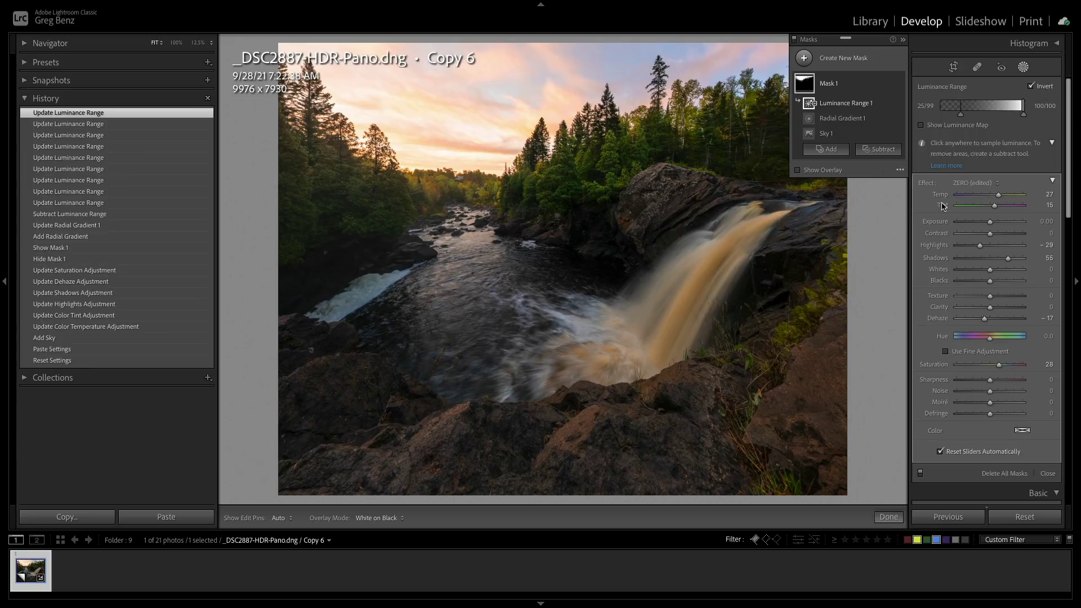
Compare the photo with and without the luminance-refined Mask 1
{"action": "left_click", "coordinate": [898, 84]}
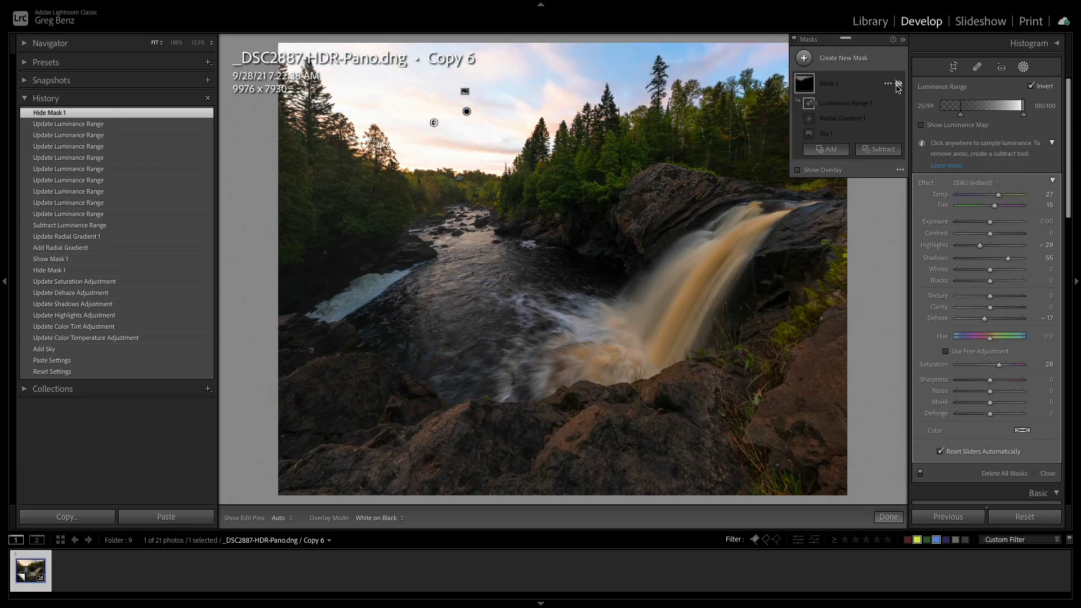
{"action": "left_click", "coordinate": [898, 84]}
{"action": "left_click", "coordinate": [898, 85]}
{"action": "left_click", "coordinate": [898, 85]}
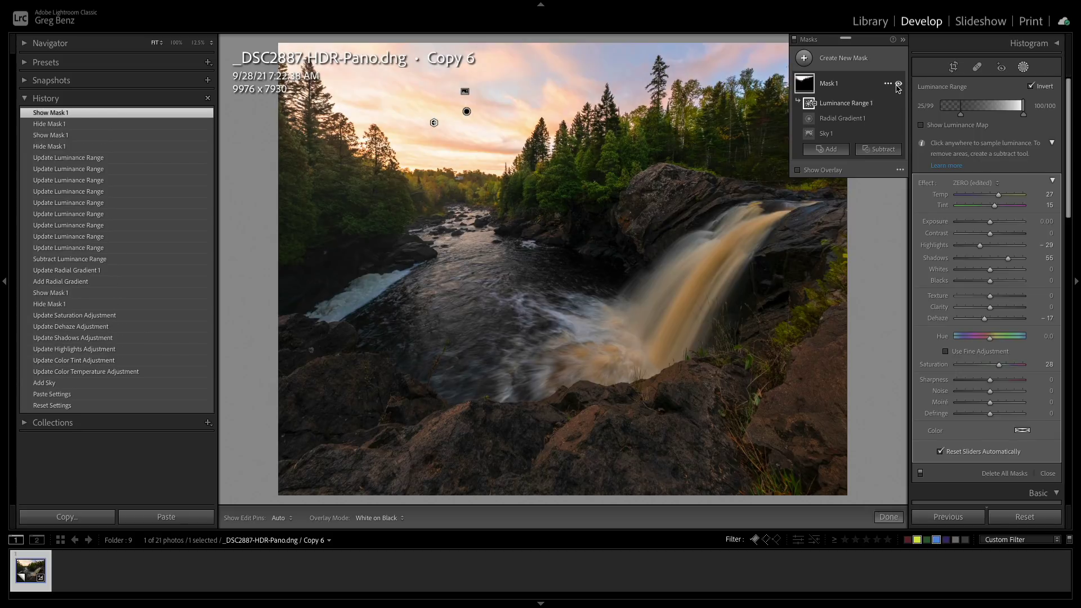
{"action": "left_click", "coordinate": [898, 84]}
{"action": "left_click", "coordinate": [899, 84]}
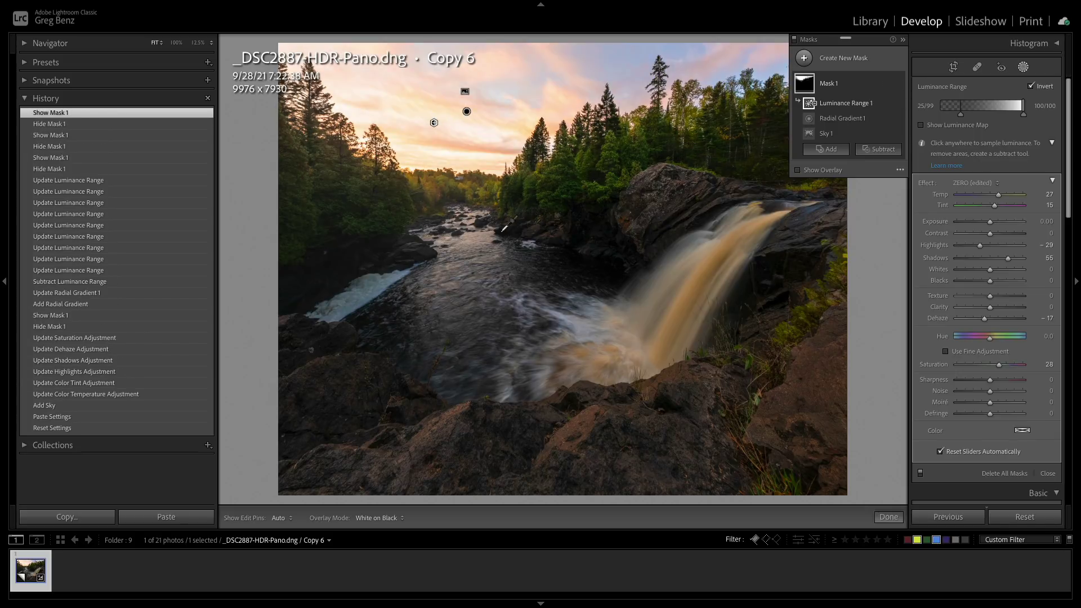
Create a new radial gradient mask over the waterfall, tilted along the falling water and covering the rapids at its base
{"action": "mouse_move", "coordinate": [801, 94]}
{"action": "left_click", "coordinate": [830, 60]}
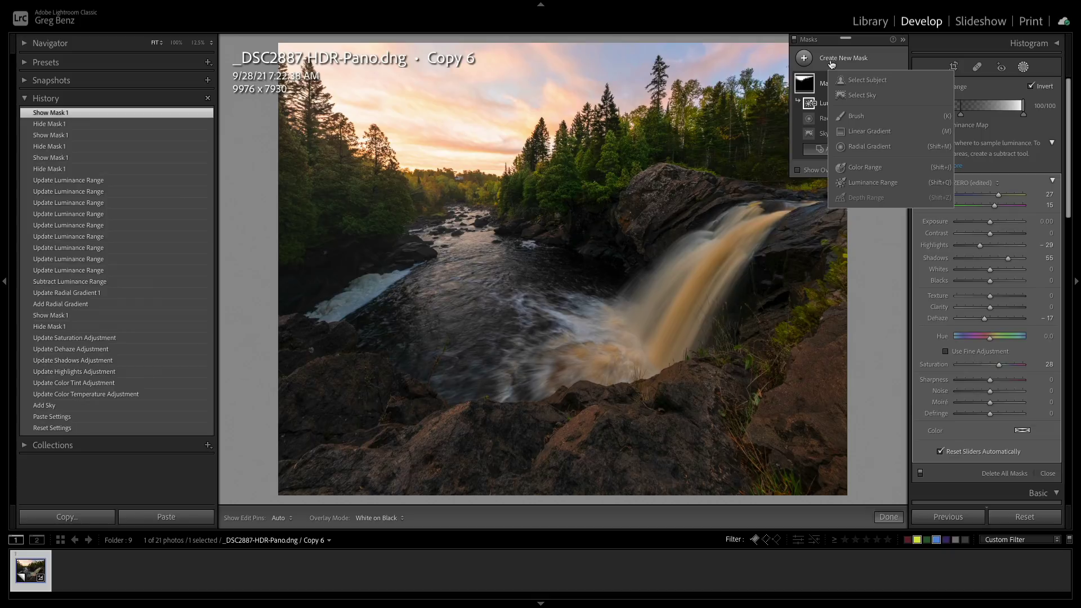
{"action": "left_click", "coordinate": [856, 147]}
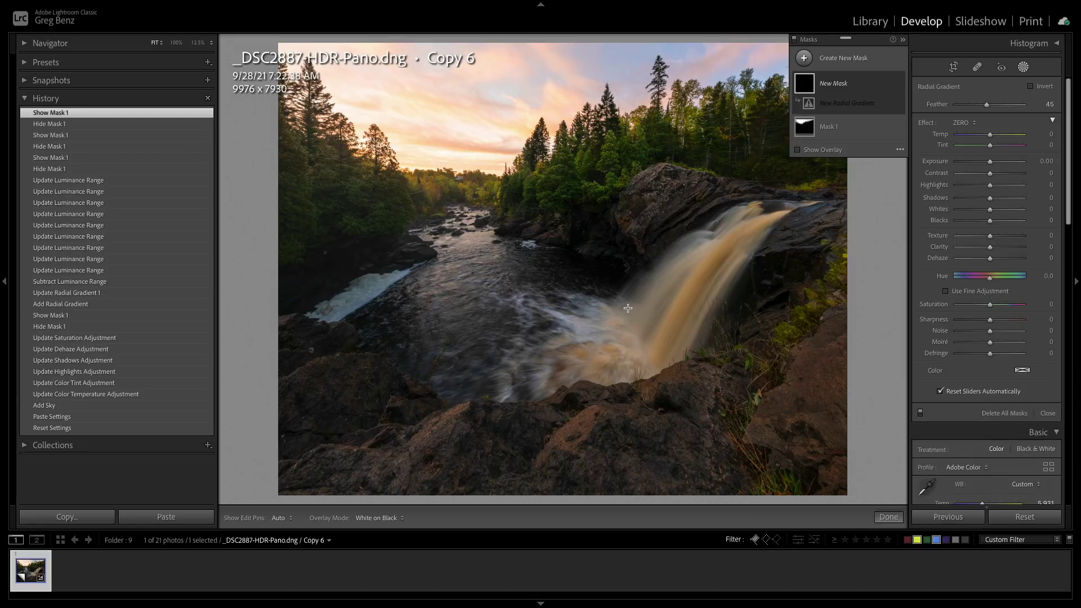
{"action": "left_click_drag", "start_coordinate": [629, 307], "coordinate": [803, 392]}
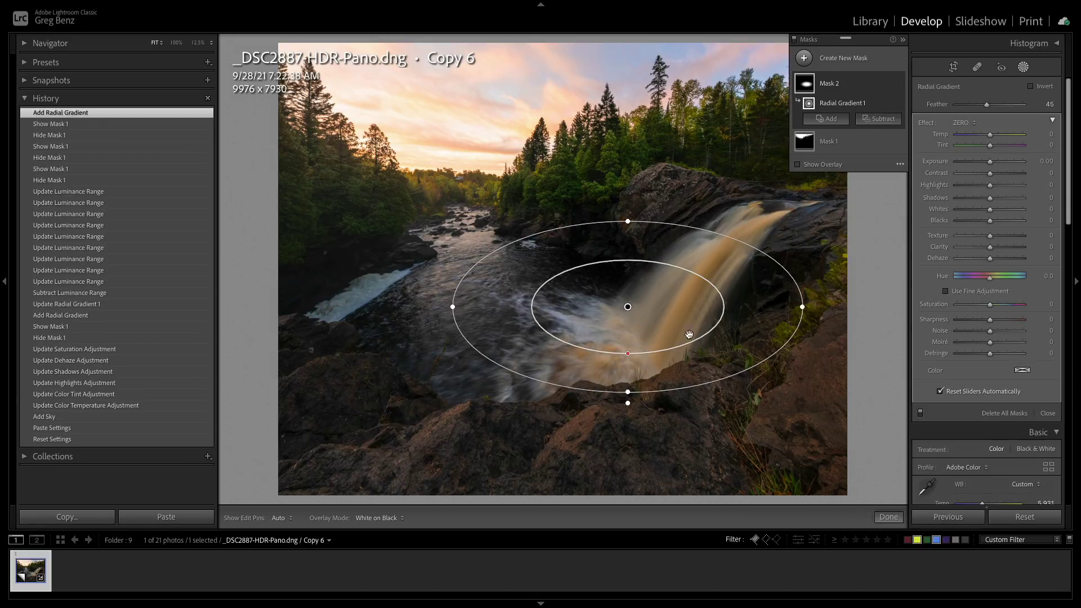
{"action": "left_click_drag", "start_coordinate": [629, 308], "coordinate": [667, 296]}
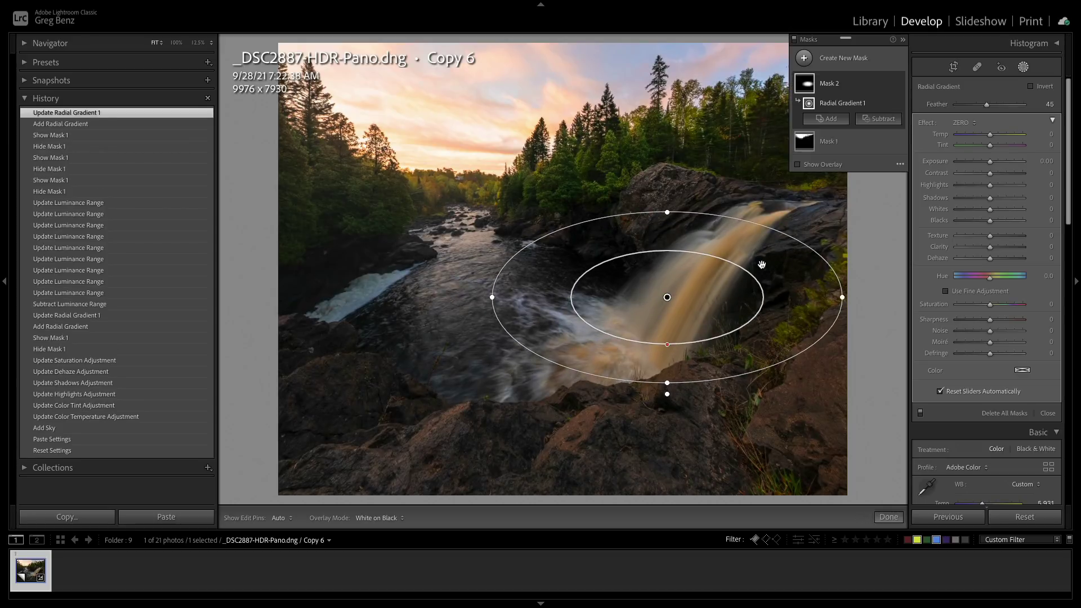
{"action": "left_click_drag", "start_coordinate": [756, 214], "coordinate": [678, 188]}
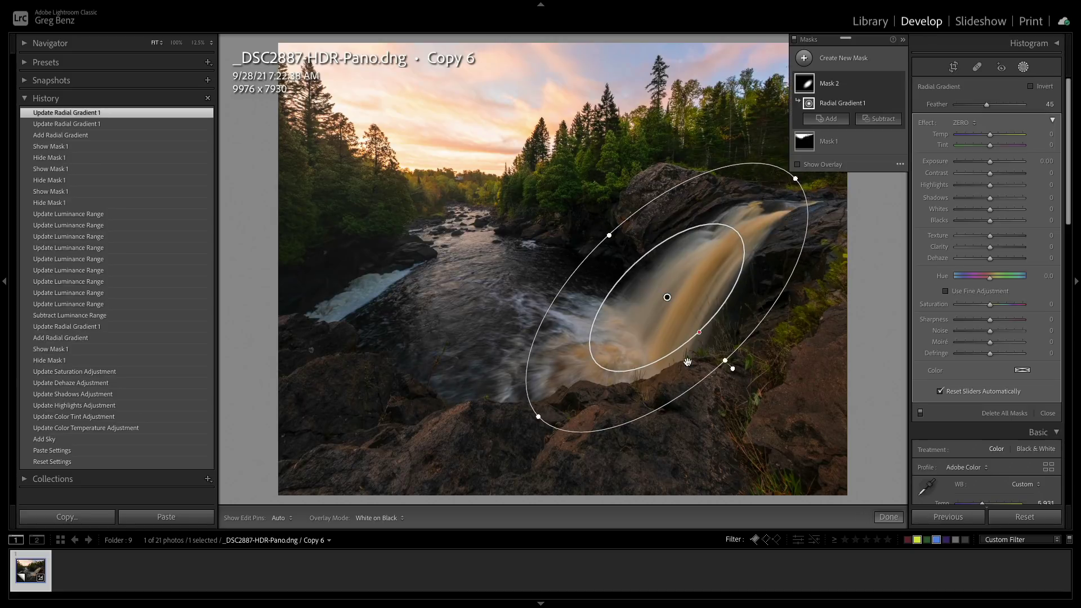
{"action": "left_click_drag", "start_coordinate": [727, 364], "coordinate": [733, 370]}
{"action": "left_click_drag", "start_coordinate": [669, 298], "coordinate": [674, 303]}
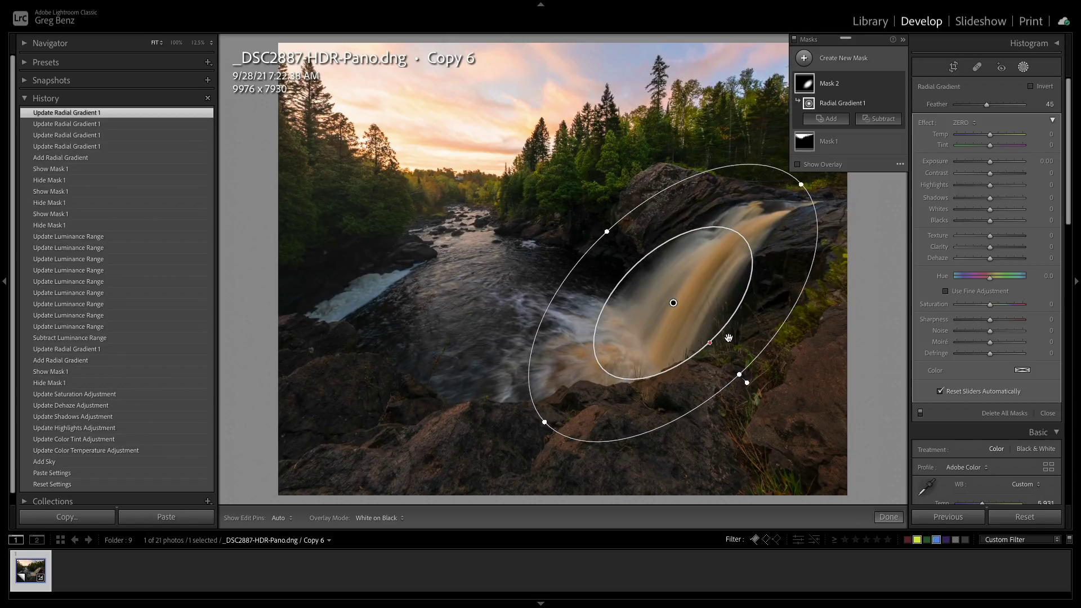
Set the waterfall mask to Temp −30, Whites 81 and Saturation −47
{"action": "left_click_drag", "start_coordinate": [989, 137], "coordinate": [981, 137]}
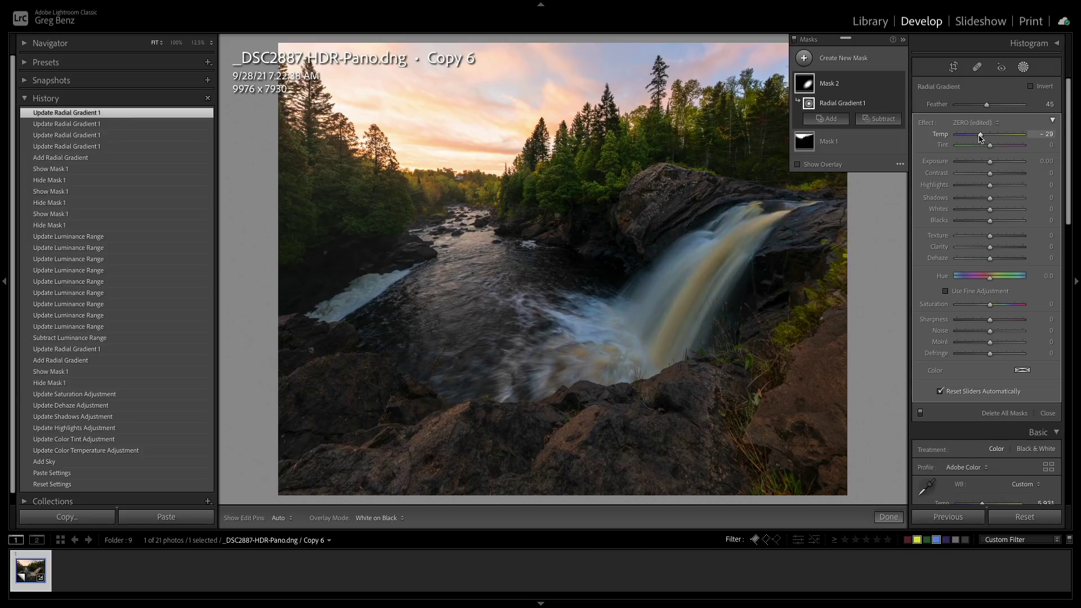
{"action": "left_click_drag", "start_coordinate": [980, 138], "coordinate": [980, 138]}
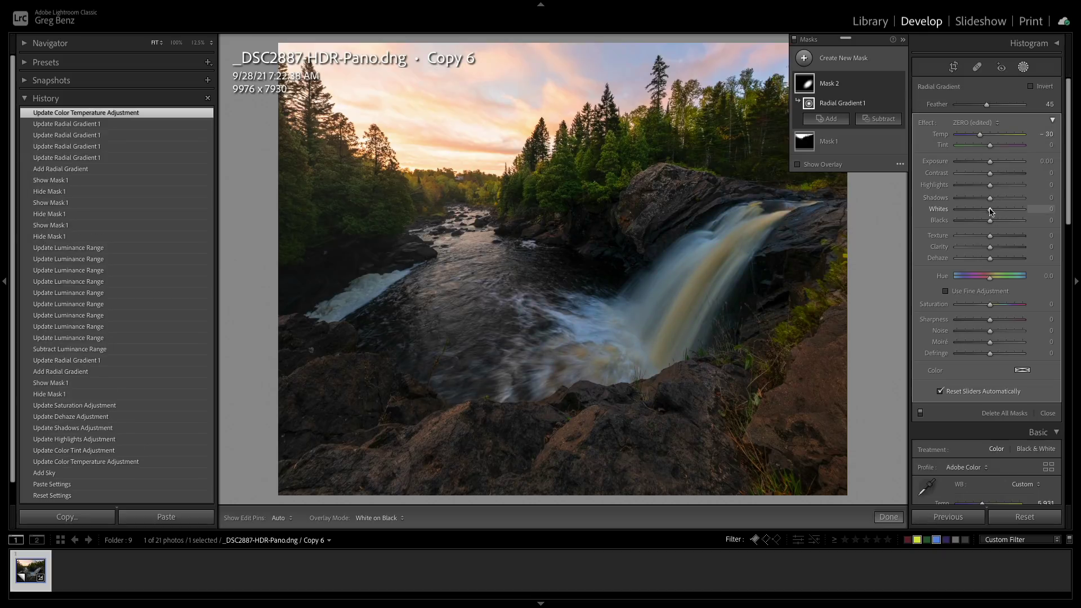
{"action": "left_click_drag", "start_coordinate": [990, 209], "coordinate": [1017, 211]}
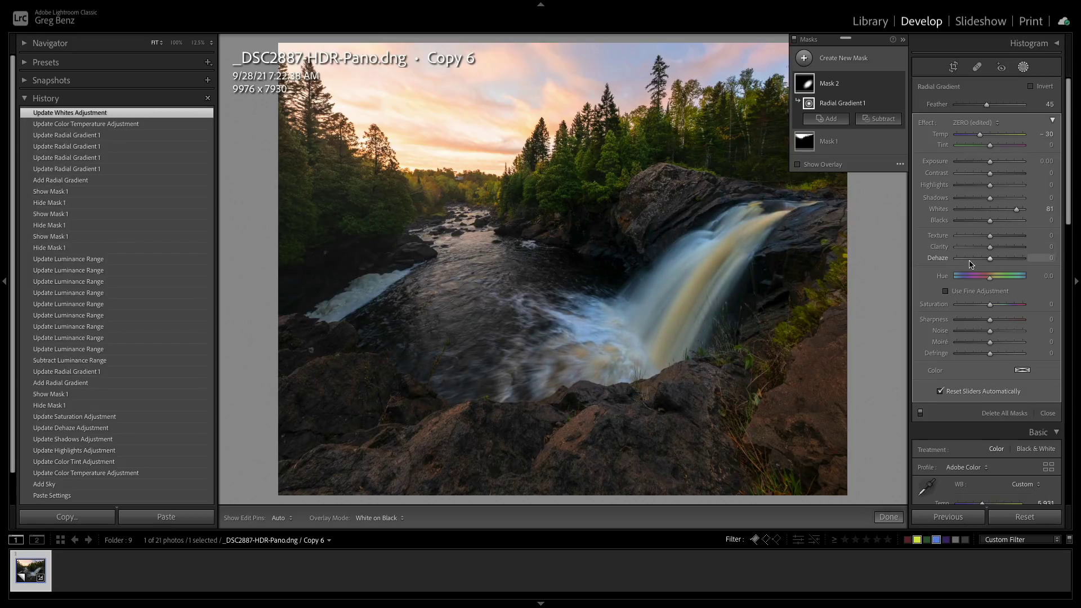
{"action": "left_click_drag", "start_coordinate": [990, 306], "coordinate": [974, 307]}
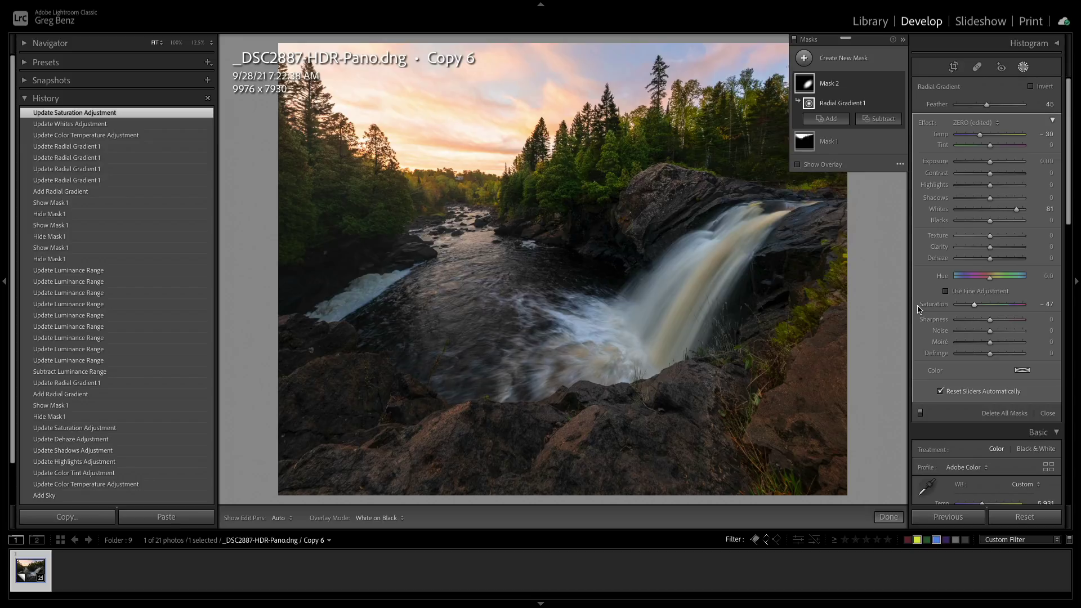
Compare the waterfall with and without Mask 2
{"action": "mouse_move", "coordinate": [899, 106]}
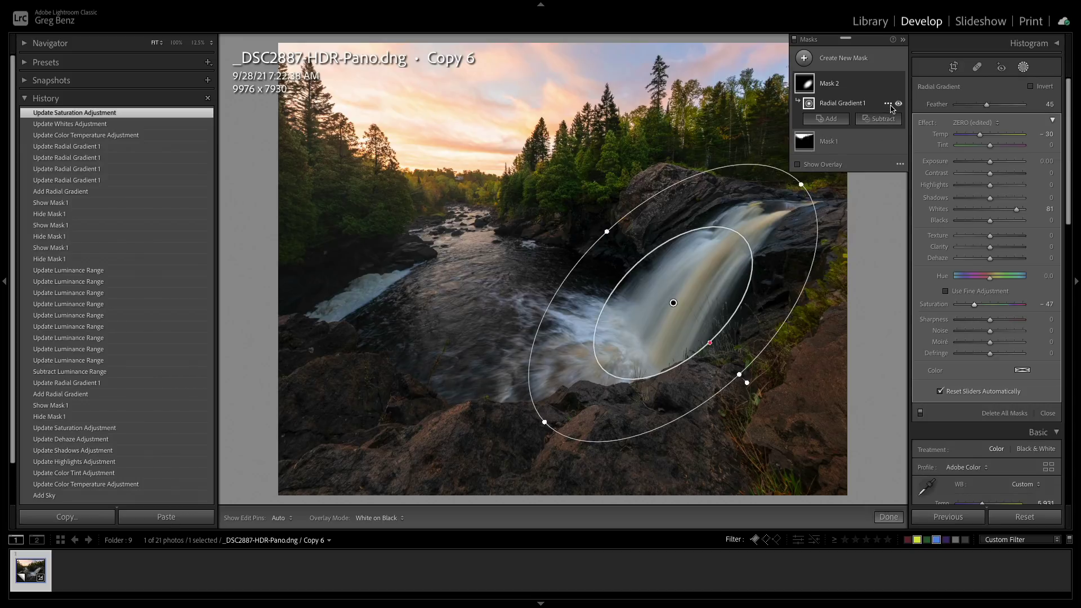
{"action": "left_click", "coordinate": [898, 84]}
{"action": "left_click", "coordinate": [898, 84]}
{"action": "left_click", "coordinate": [899, 84]}
{"action": "left_click", "coordinate": [898, 84]}
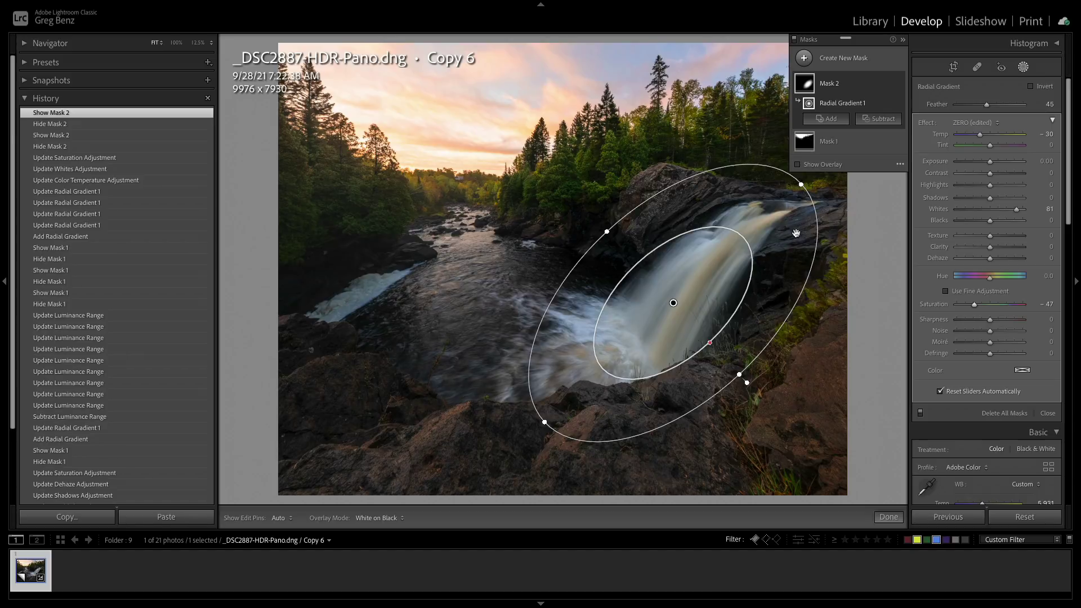
Intersect Mask 2 with a luminance range of 49/74 at the dark end and 95/100 at the bright end
{"action": "key", "text": "alt"}
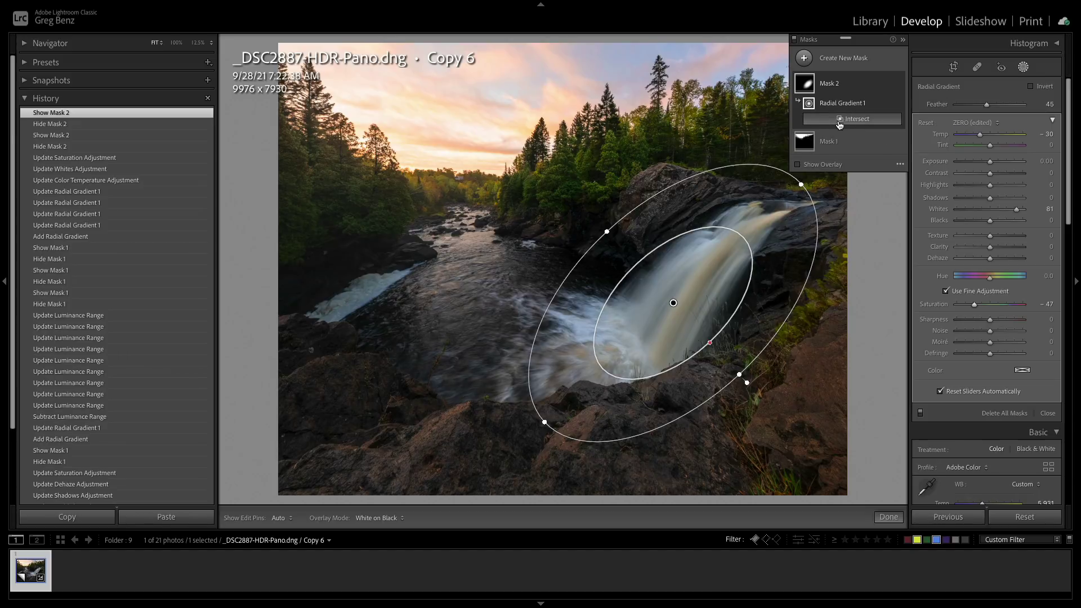
{"action": "left_click", "coordinate": [840, 119]}
{"action": "left_click", "coordinate": [874, 251]}
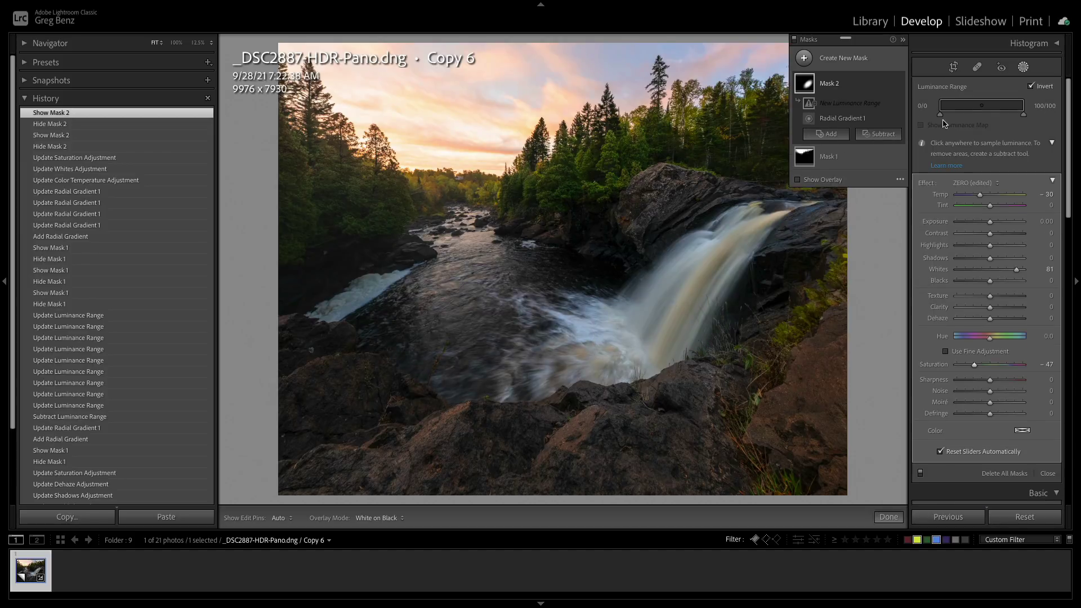
{"action": "left_click_drag", "start_coordinate": [939, 108], "coordinate": [1000, 109]}
{"action": "left_click", "coordinate": [1001, 107]}
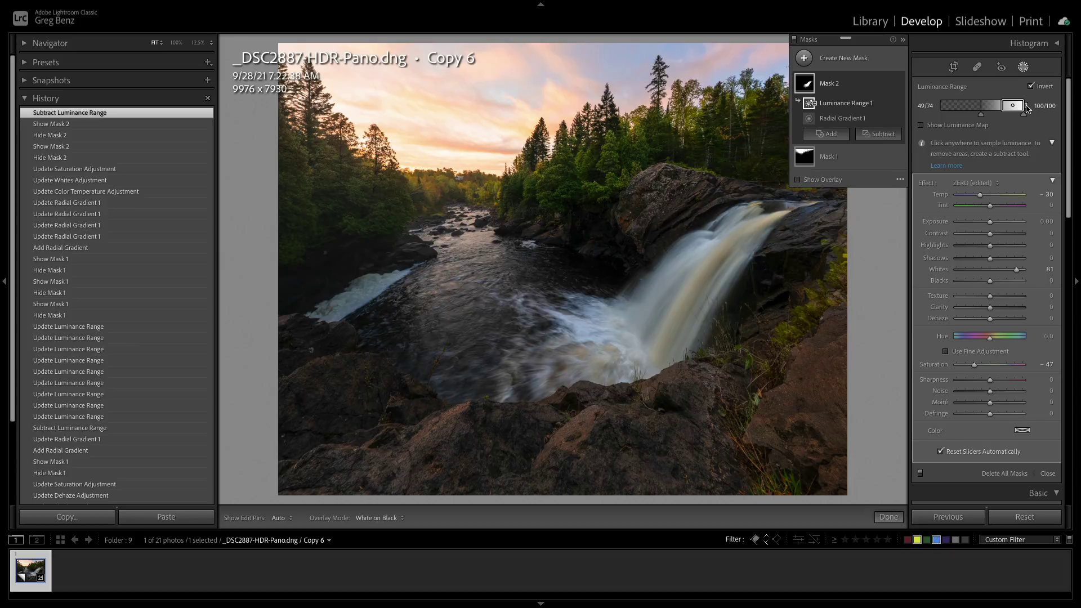
{"action": "left_click_drag", "start_coordinate": [1026, 108], "coordinate": [1023, 109]}
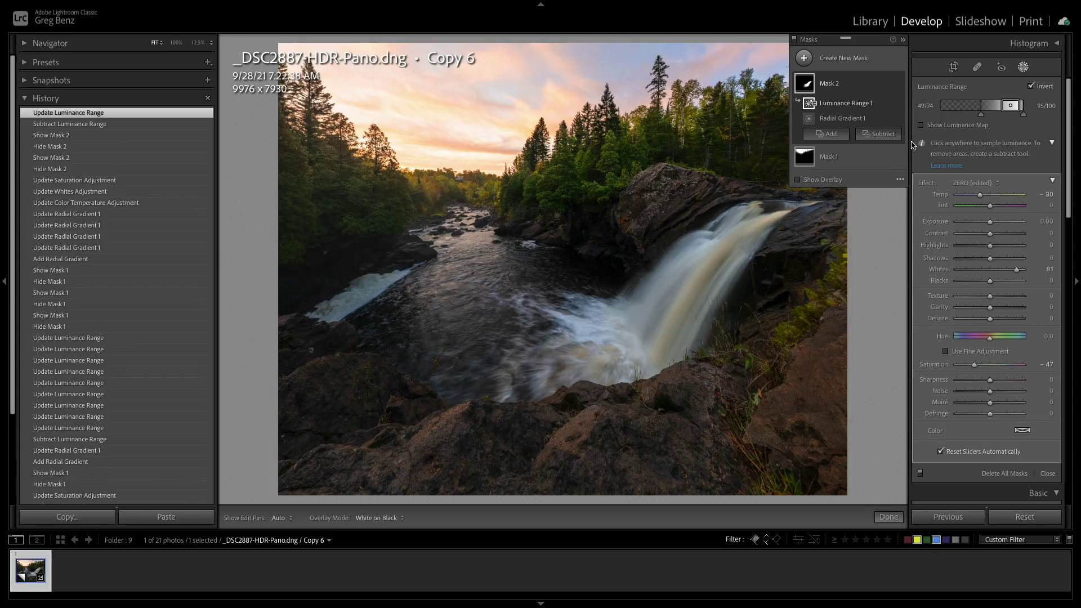
Check Mask 2 with its Radial Gradient 1 component hidden and shown again
{"action": "mouse_move", "coordinate": [899, 122]}
{"action": "left_click", "coordinate": [900, 120]}
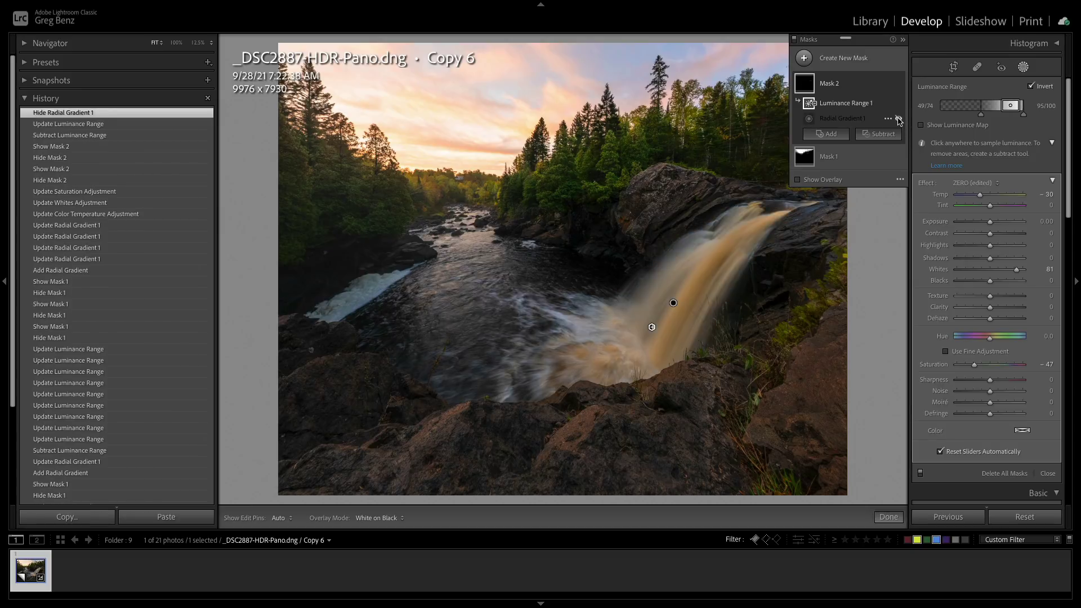
{"action": "left_click", "coordinate": [900, 119]}
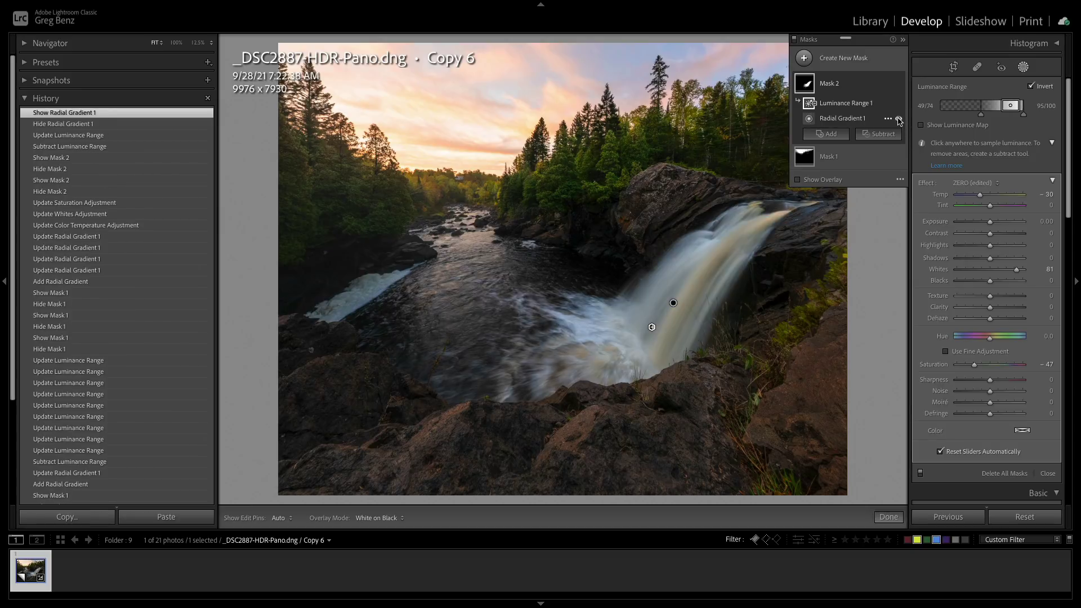
Compare the rocks and water around the falls with Mask 2's Luminance Range 1 component repeatedly hidden and shown
{"action": "mouse_move", "coordinate": [901, 107]}
{"action": "left_click", "coordinate": [899, 104]}
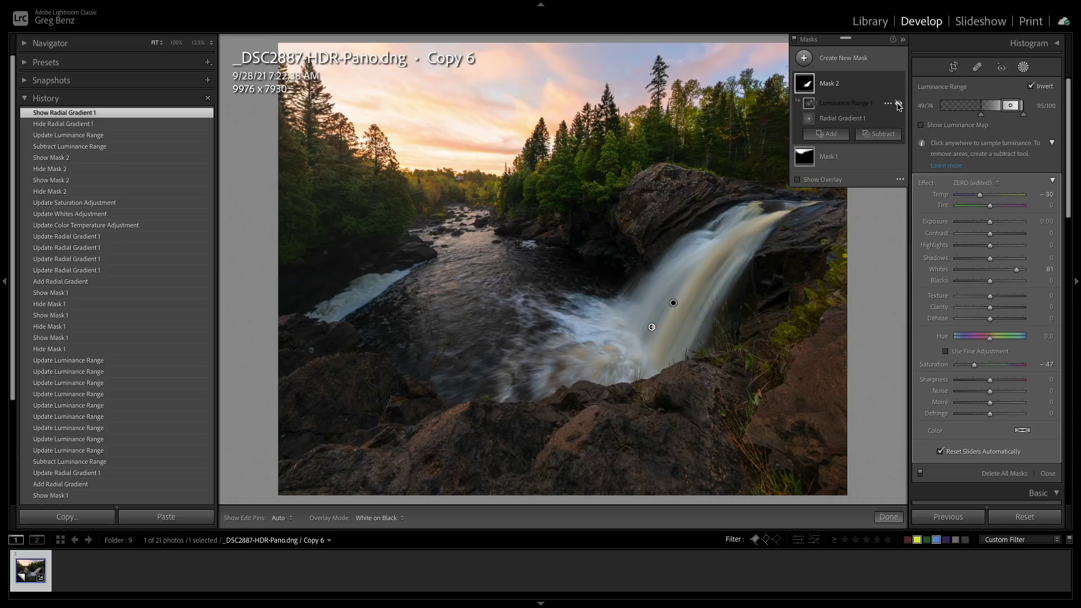
{"action": "left_click", "coordinate": [899, 104]}
{"action": "left_click", "coordinate": [898, 104]}
{"action": "left_click", "coordinate": [899, 104]}
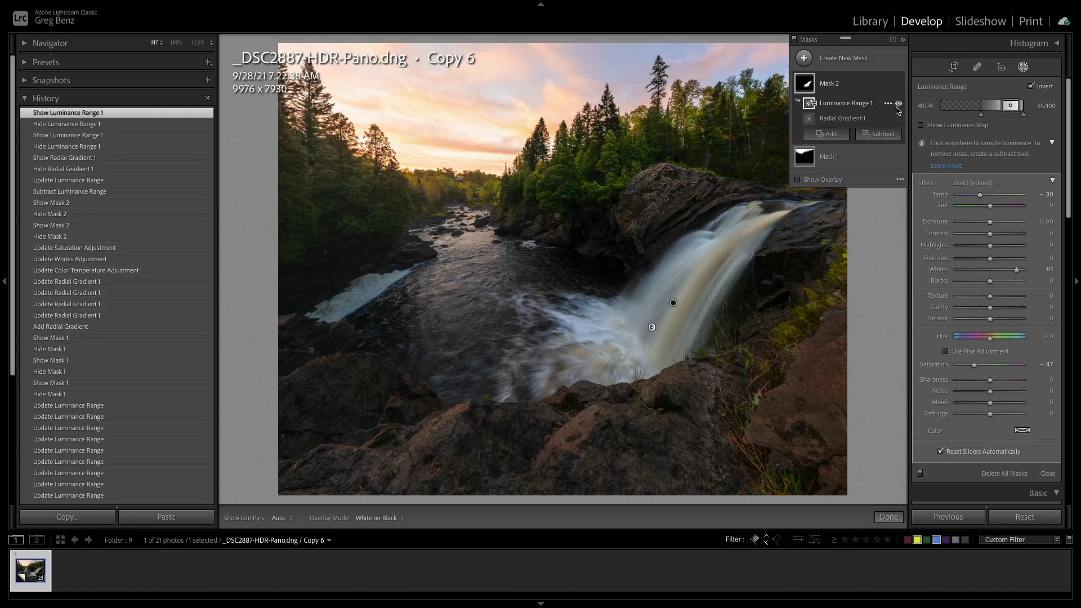
{"action": "left_click", "coordinate": [898, 104]}
{"action": "left_click", "coordinate": [898, 105]}
{"action": "left_click", "coordinate": [898, 105]}
{"action": "left_click", "coordinate": [898, 105]}
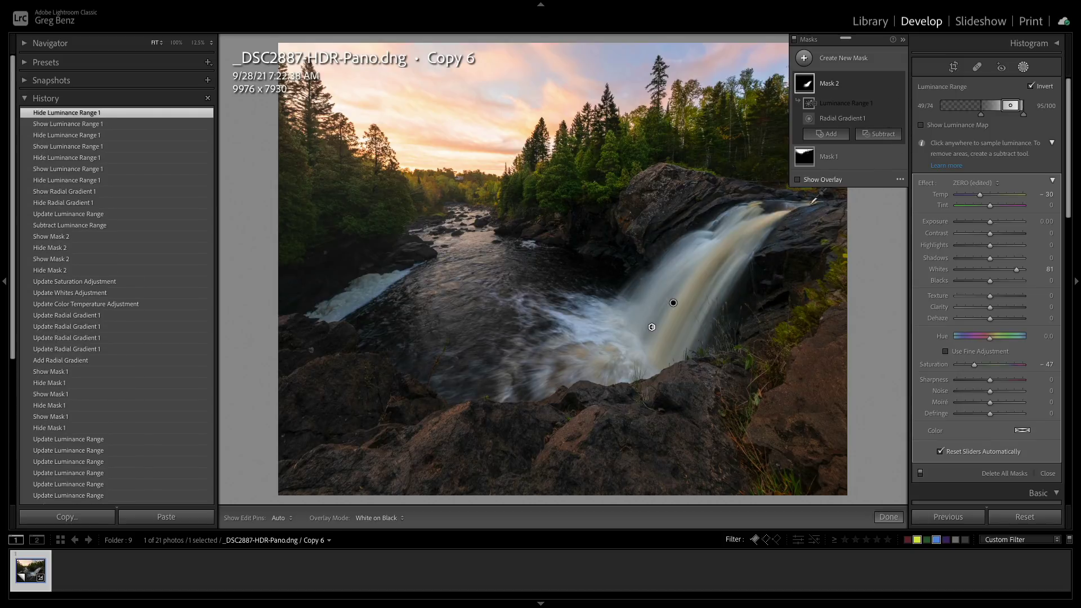
Show Mask 2's Luminance Range 1 component again and set the mask's Temp to -26 and Saturation to -51
{"action": "left_click", "coordinate": [898, 105]}
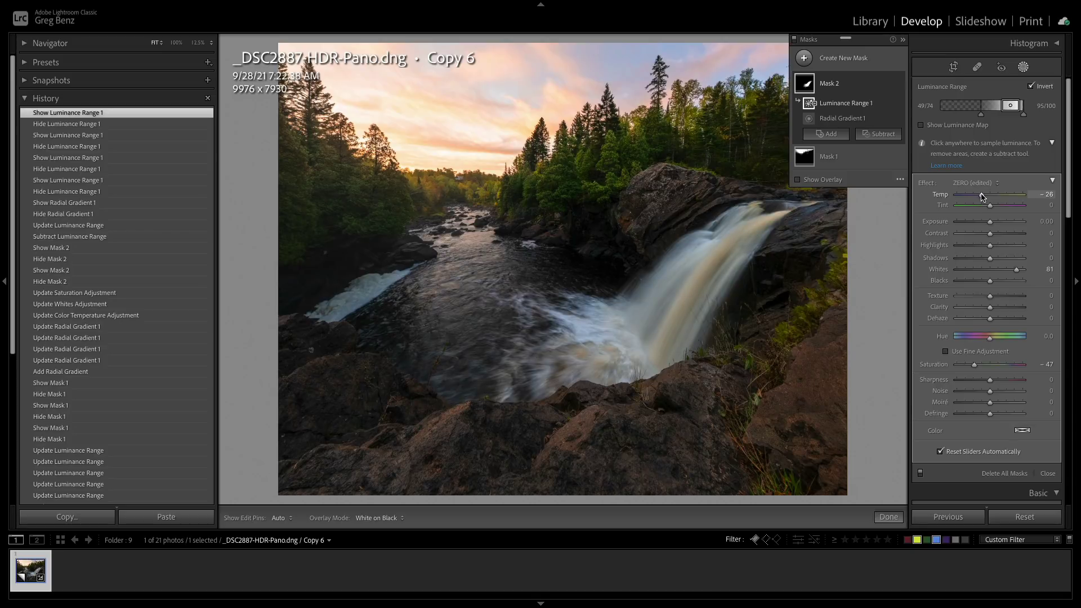
{"action": "left_click_drag", "start_coordinate": [983, 196], "coordinate": [981, 195]}
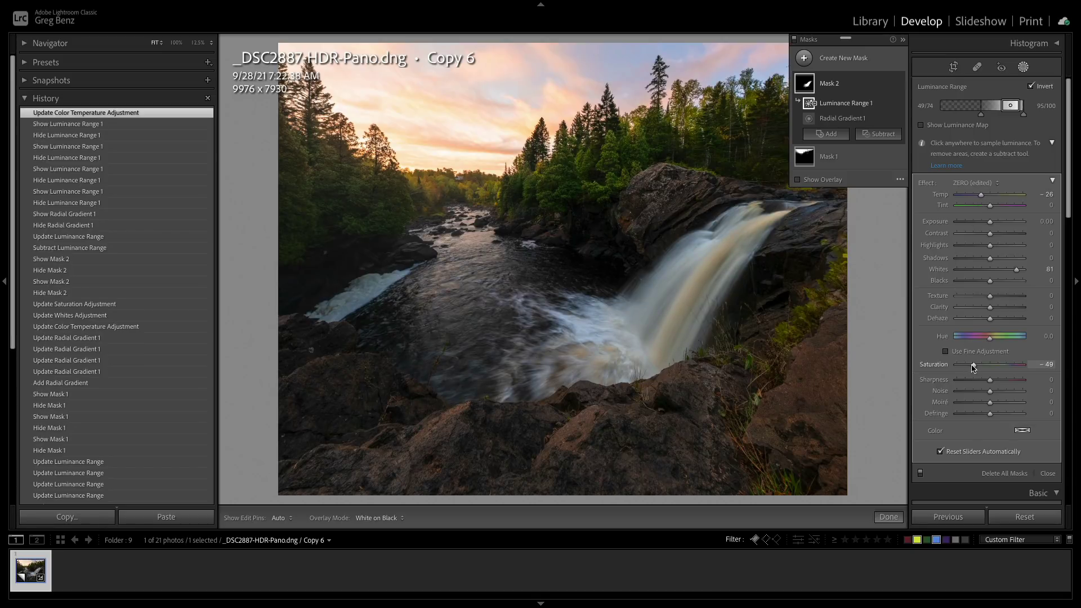
{"action": "left_click", "coordinate": [973, 366]}
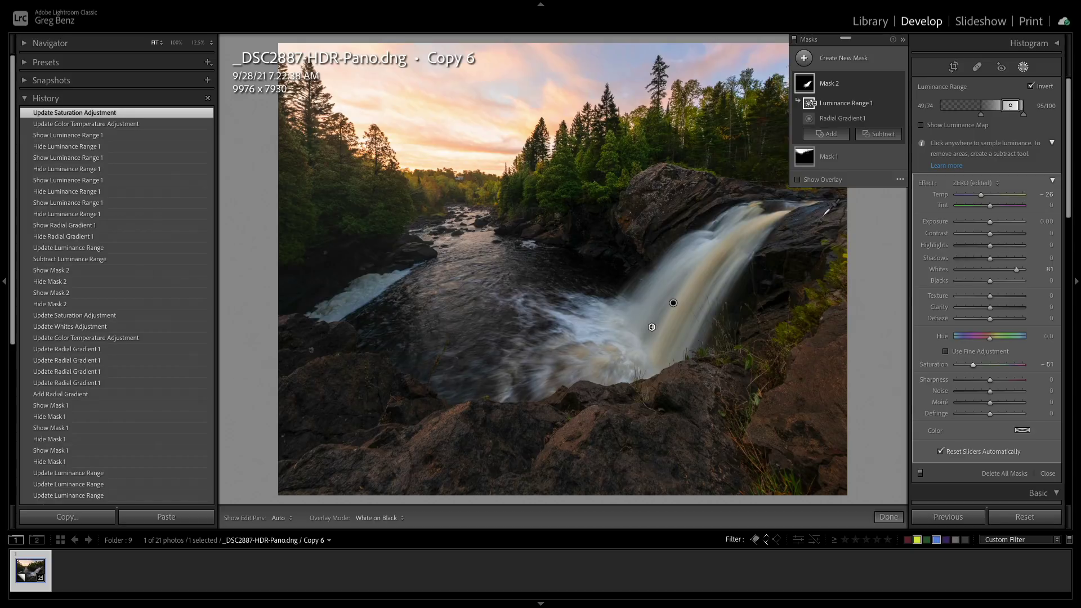
Compare the photo with Mask 2 repeatedly hidden and shown
{"action": "left_click", "coordinate": [900, 86]}
{"action": "left_click", "coordinate": [899, 85]}
{"action": "left_click", "coordinate": [899, 86]}
{"action": "left_click", "coordinate": [899, 86]}
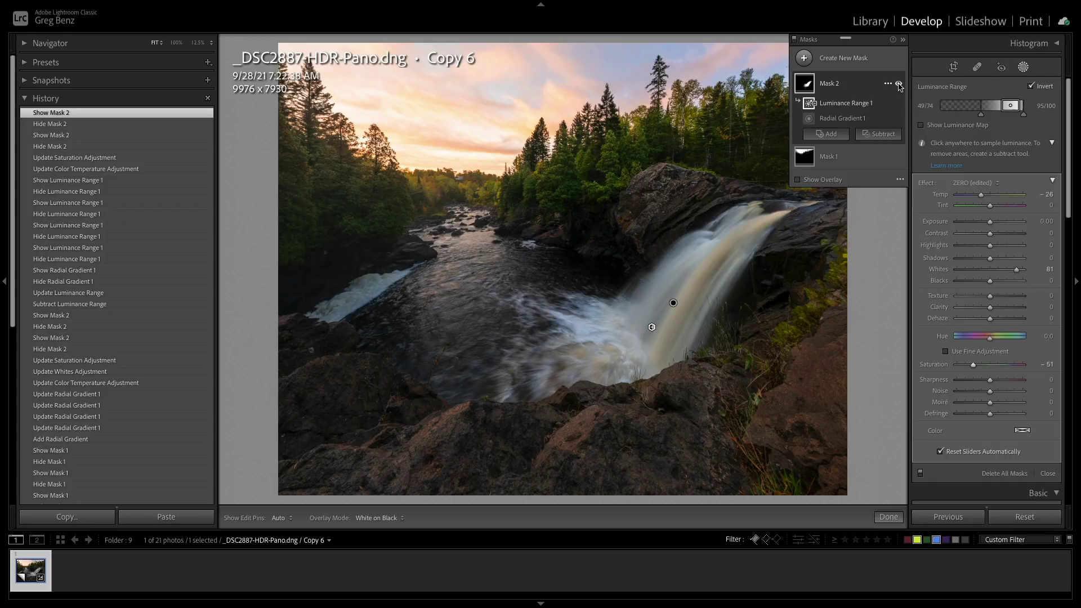
Subtract a brush stroke from Mask 2 over the dark rocks beside the crest of the waterfall
{"action": "left_click", "coordinate": [890, 136]}
{"action": "left_click", "coordinate": [889, 199]}
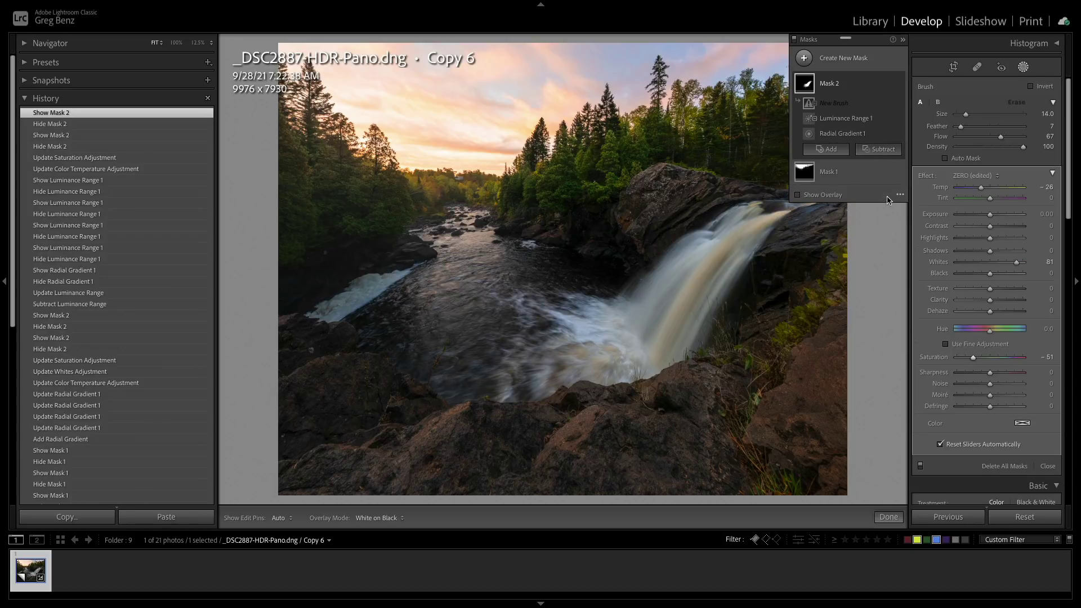
{"action": "left_click", "coordinate": [903, 39]}
{"action": "key", "text": "h"}
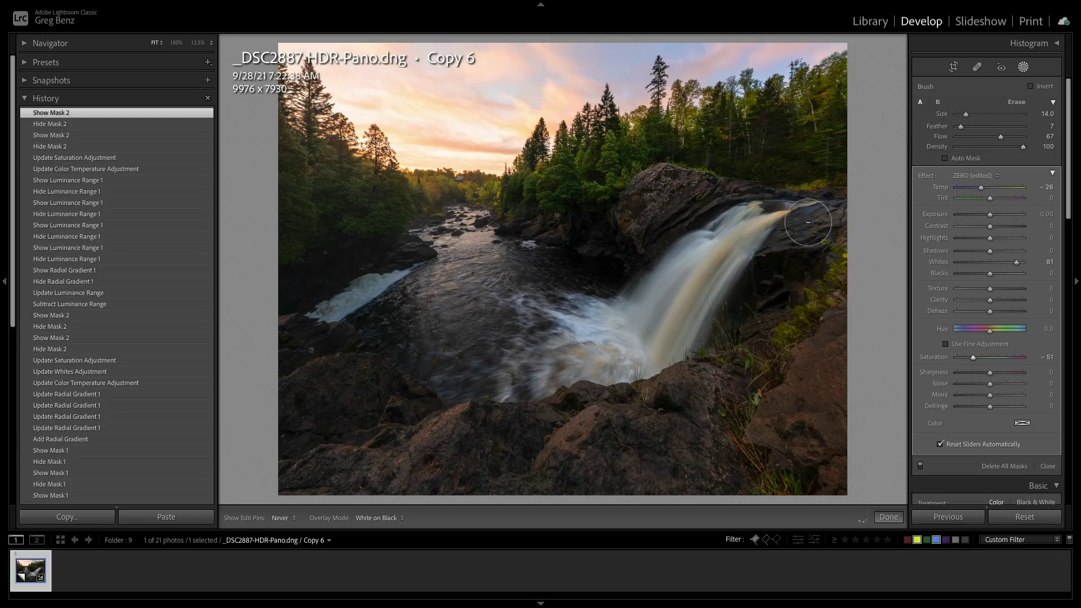
{"action": "mouse_move", "coordinate": [799, 201]}
{"action": "left_mouse_down"}
{"action": "mouse_move", "coordinate": [800, 215]}
{"action": "mouse_move", "coordinate": [823, 225]}
{"action": "left_mouse_up"}
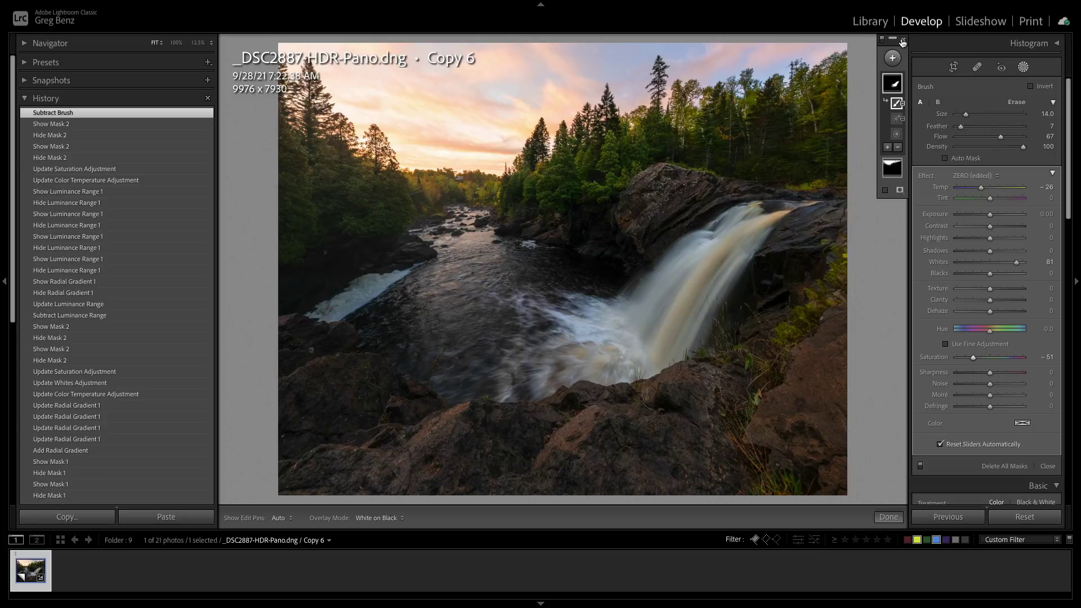
{"action": "left_click", "coordinate": [903, 39]}
{"action": "mouse_move", "coordinate": [809, 84]}
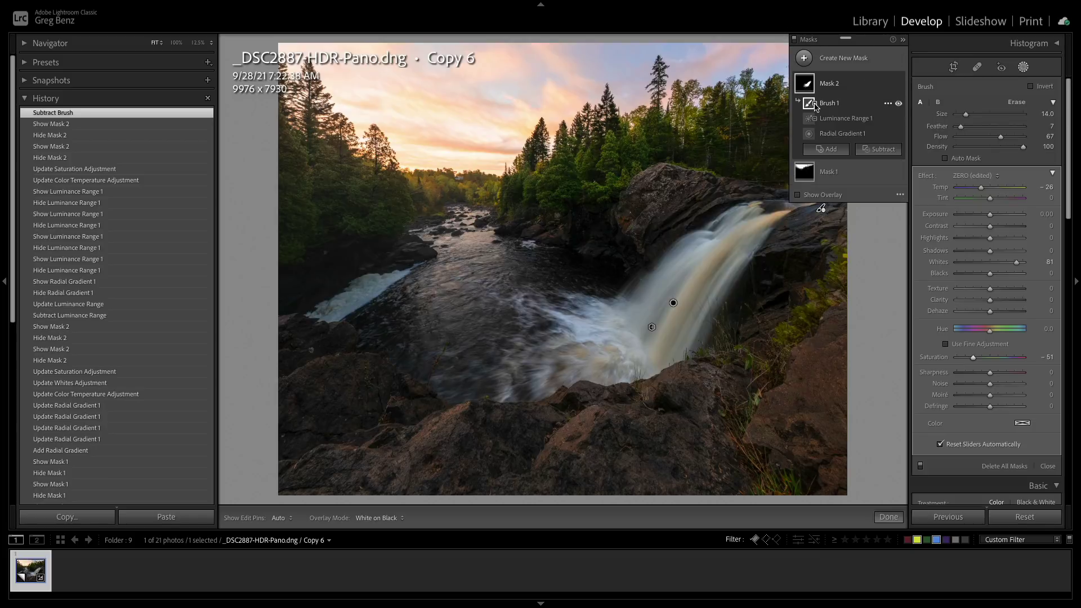
{"action": "mouse_move", "coordinate": [812, 105]}
Create a linear gradient mask rising over the foreground rocks and set its Highlights to -27
{"action": "left_click", "coordinate": [810, 60]}
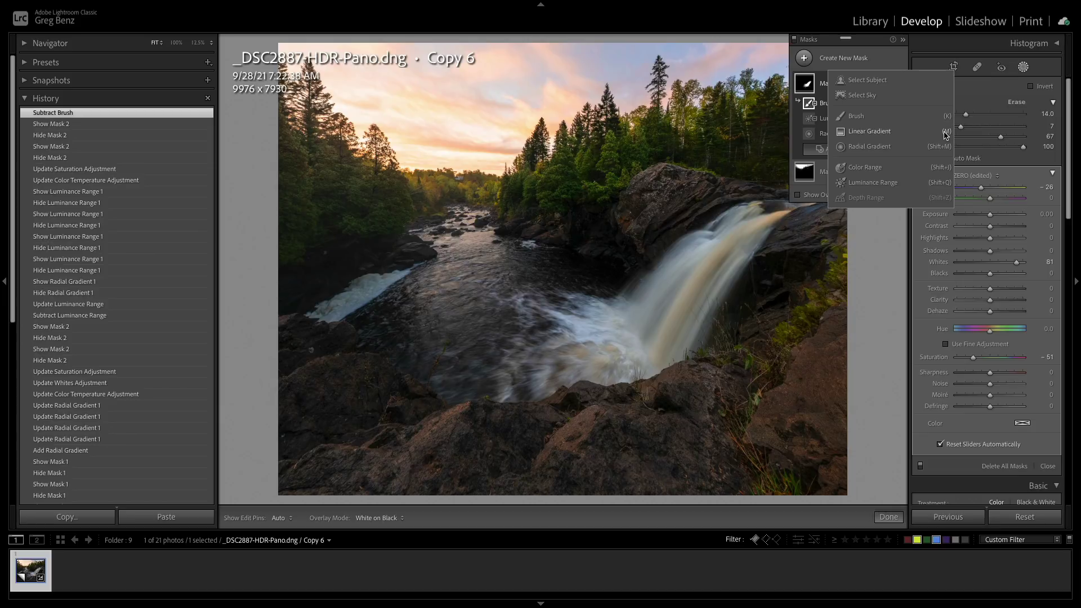
{"action": "left_click", "coordinate": [854, 132]}
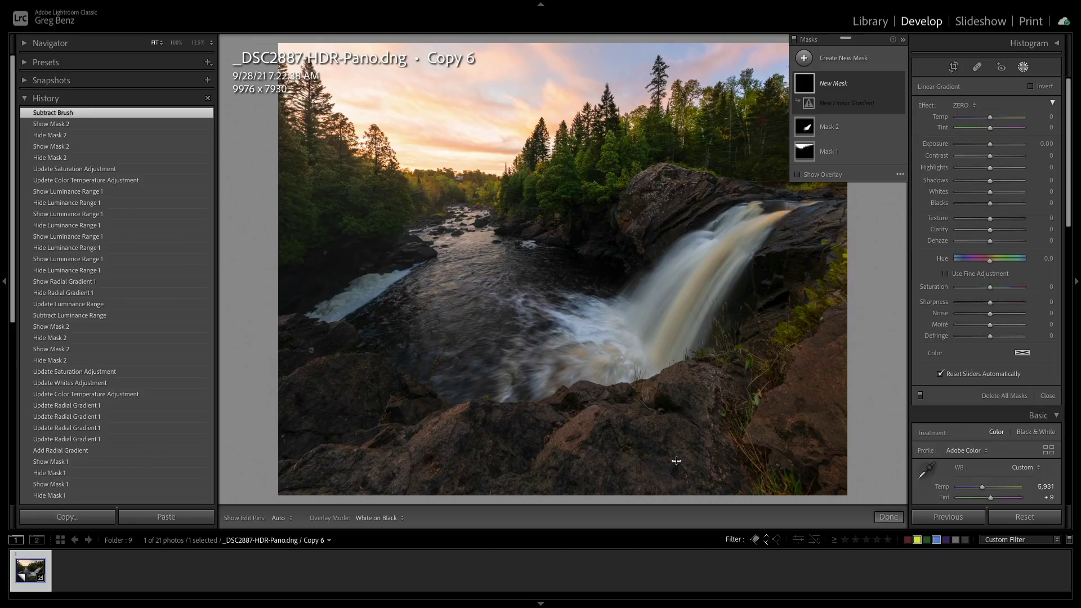
{"action": "left_click_drag", "start_coordinate": [659, 469], "coordinate": [646, 395]}
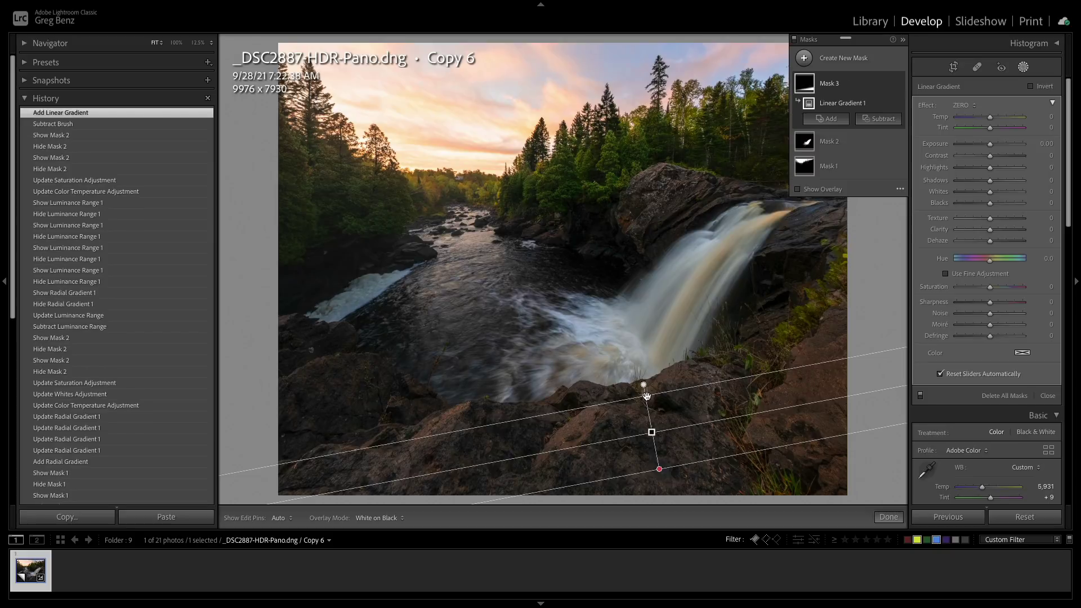
{"action": "left_click_drag", "start_coordinate": [990, 169], "coordinate": [981, 171]}
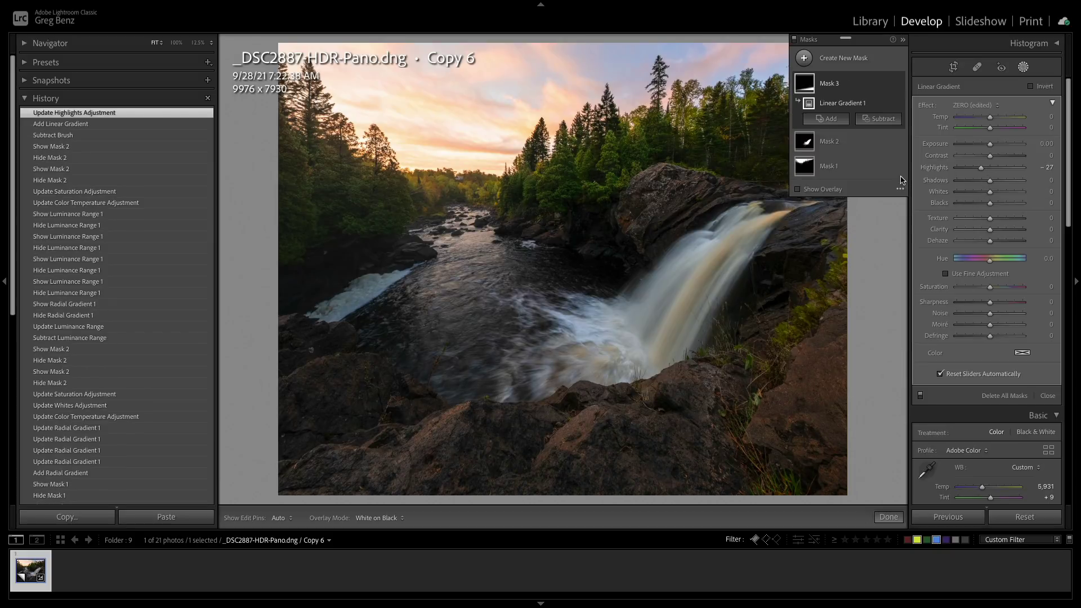
Compare the photo with Mask 1, Mask 2 and Mask 3 each repeatedly hidden and shown, and leave masking
{"action": "left_click", "coordinate": [900, 84]}
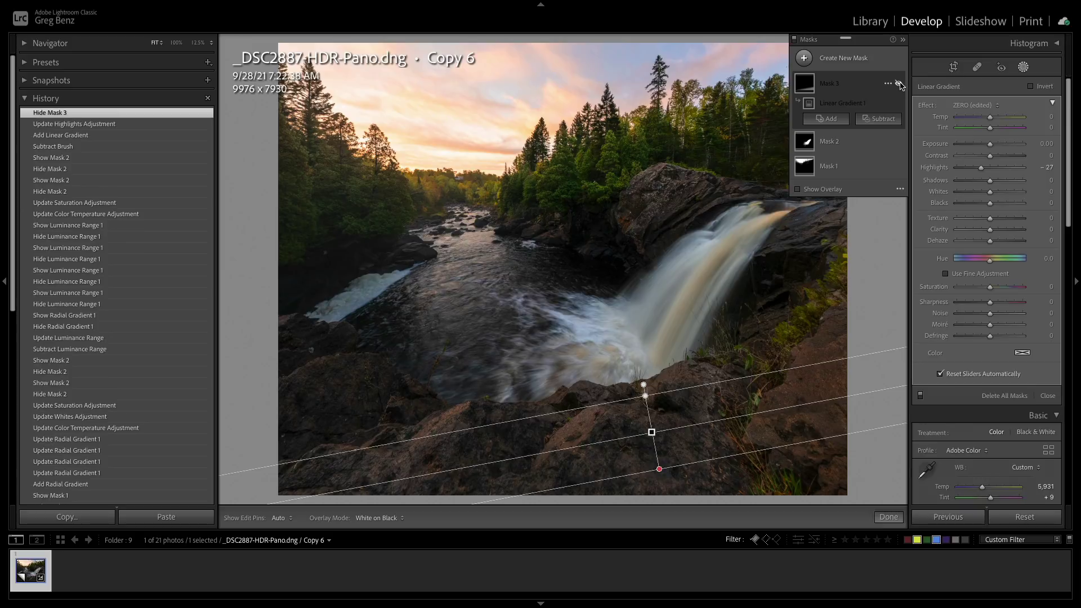
{"action": "left_click", "coordinate": [900, 84]}
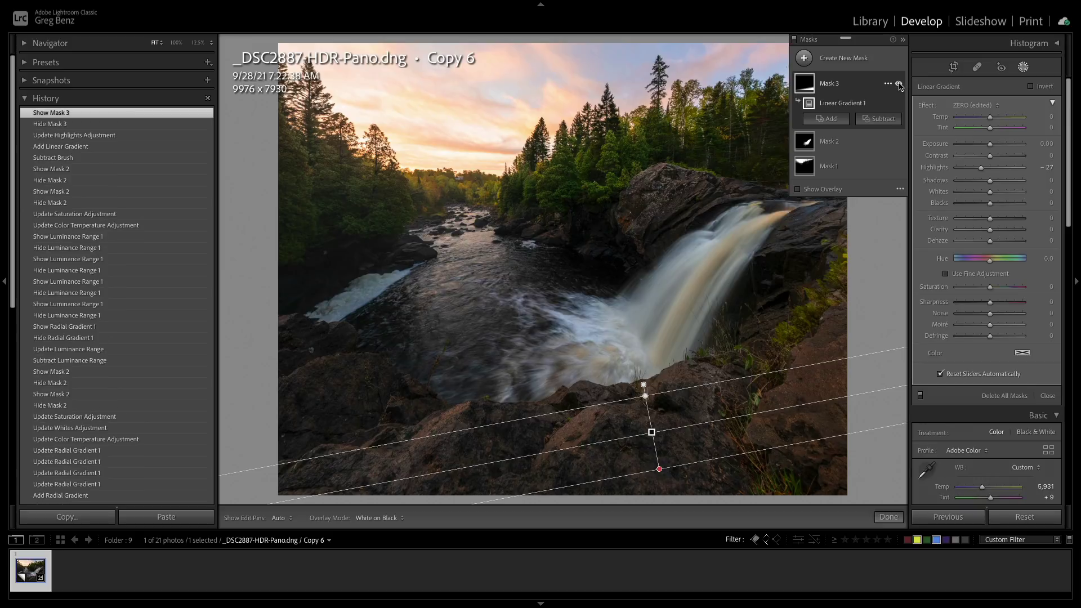
{"action": "left_click", "coordinate": [850, 85]}
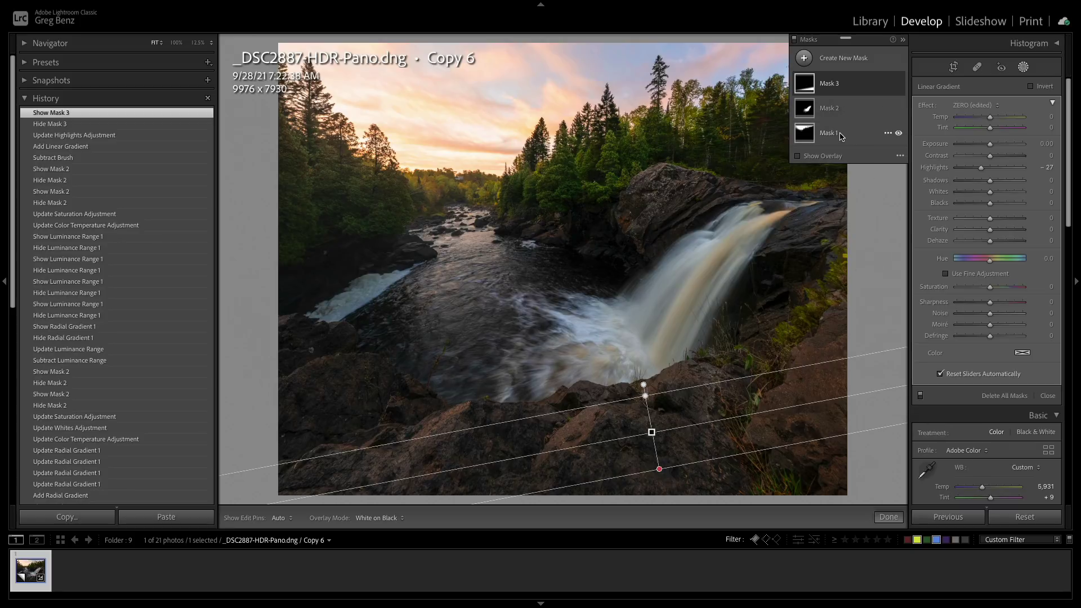
{"action": "left_click", "coordinate": [899, 133]}
{"action": "left_click", "coordinate": [899, 134]}
{"action": "left_click", "coordinate": [899, 133]}
{"action": "left_click", "coordinate": [899, 133]}
{"action": "left_click", "coordinate": [899, 109]}
{"action": "left_click", "coordinate": [899, 109]}
{"action": "left_click", "coordinate": [899, 109]}
{"action": "left_click", "coordinate": [899, 109]}
{"action": "left_click", "coordinate": [898, 84]}
{"action": "left_click", "coordinate": [899, 84]}
{"action": "left_click", "coordinate": [899, 84]}
{"action": "left_click", "coordinate": [899, 84]}
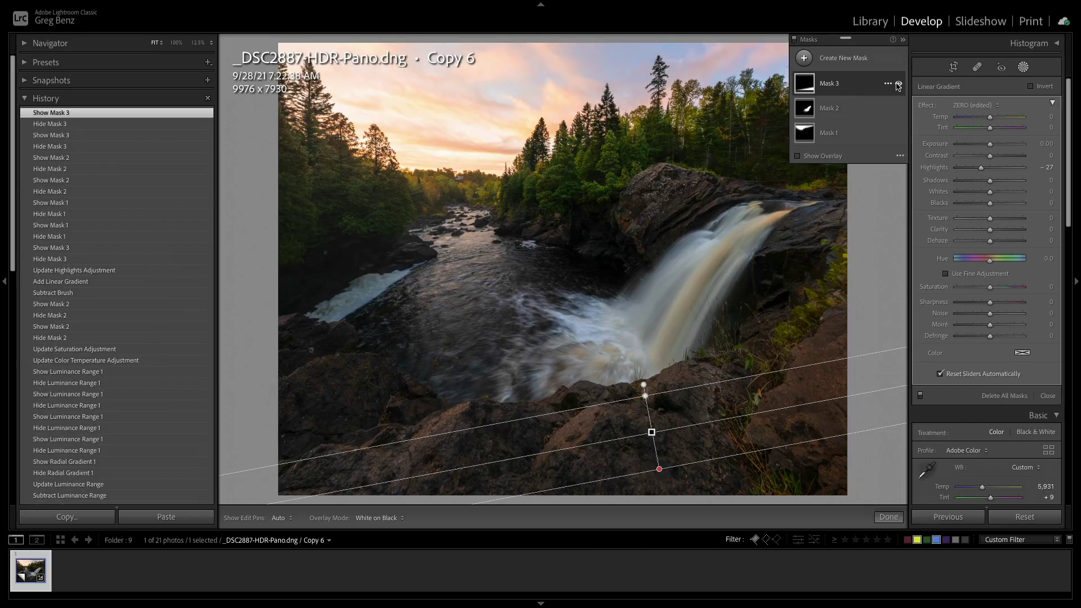
{"action": "left_click", "coordinate": [899, 84]}
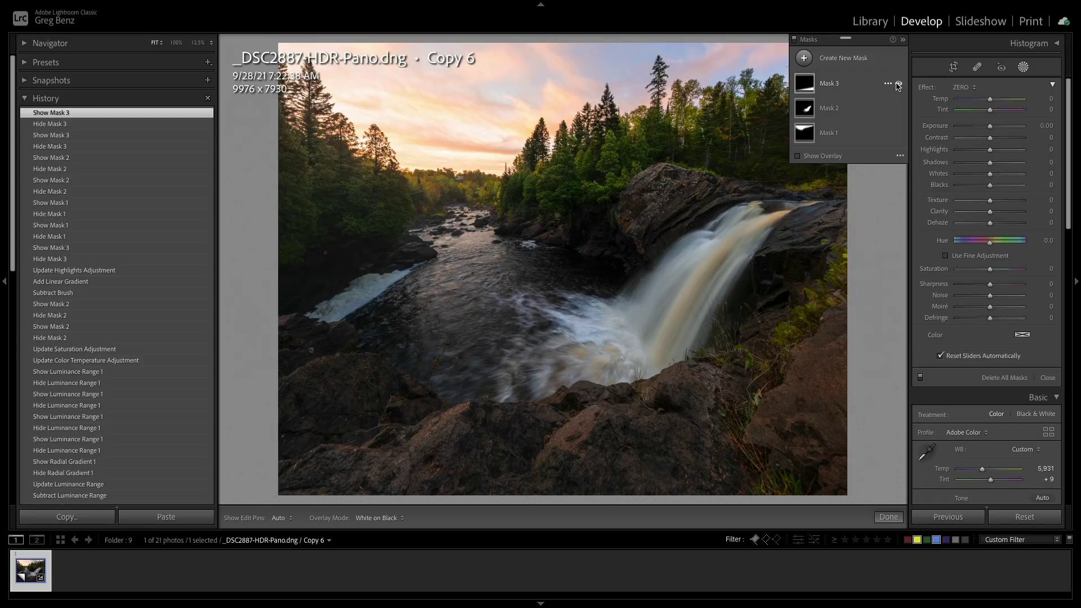
{"action": "key", "text": "shift+w"}
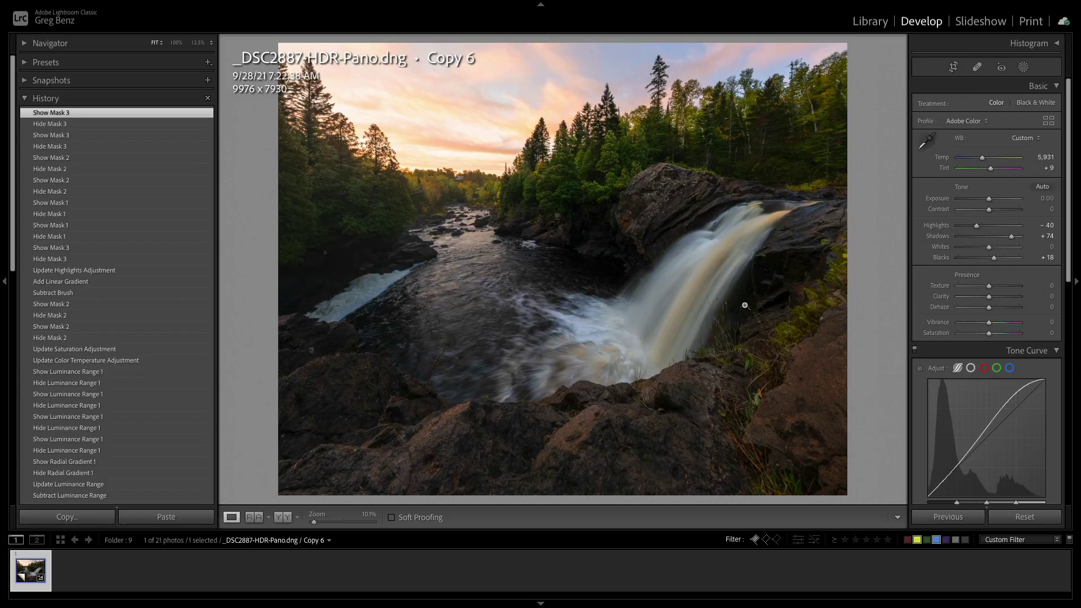
Rename Mask 1 as sky
{"action": "left_click", "coordinate": [1024, 67]}
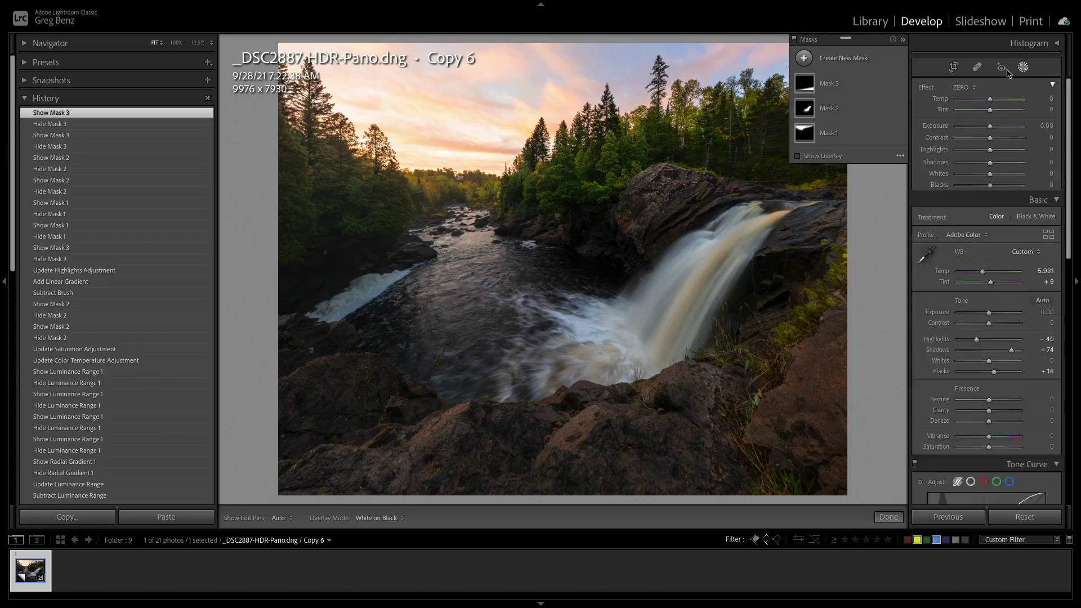
{"action": "left_click", "coordinate": [839, 138]}
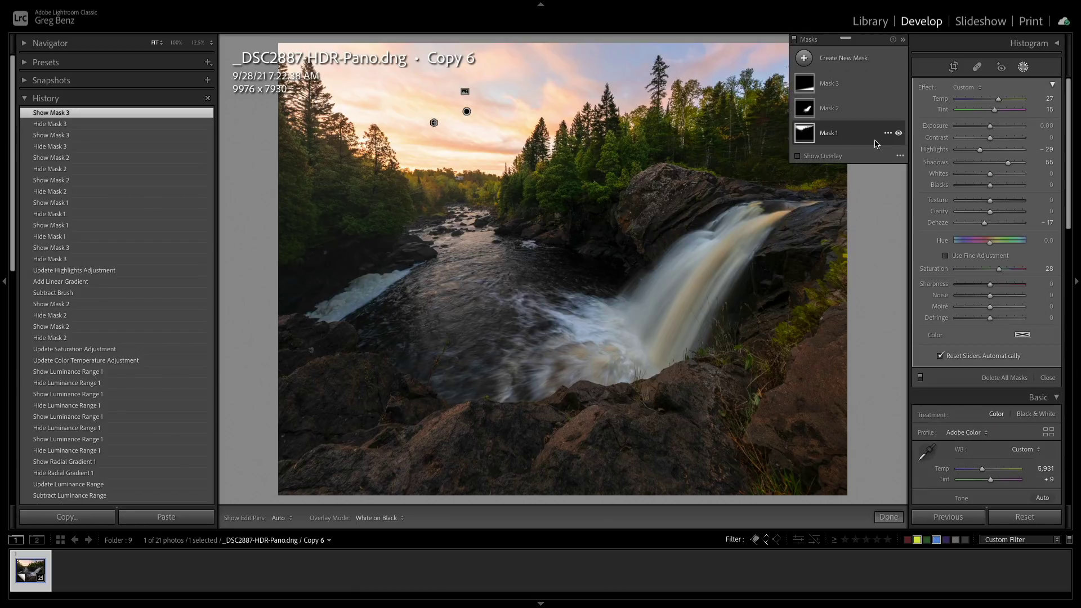
{"action": "left_click", "coordinate": [888, 133]}
{"action": "left_click", "coordinate": [896, 138]}
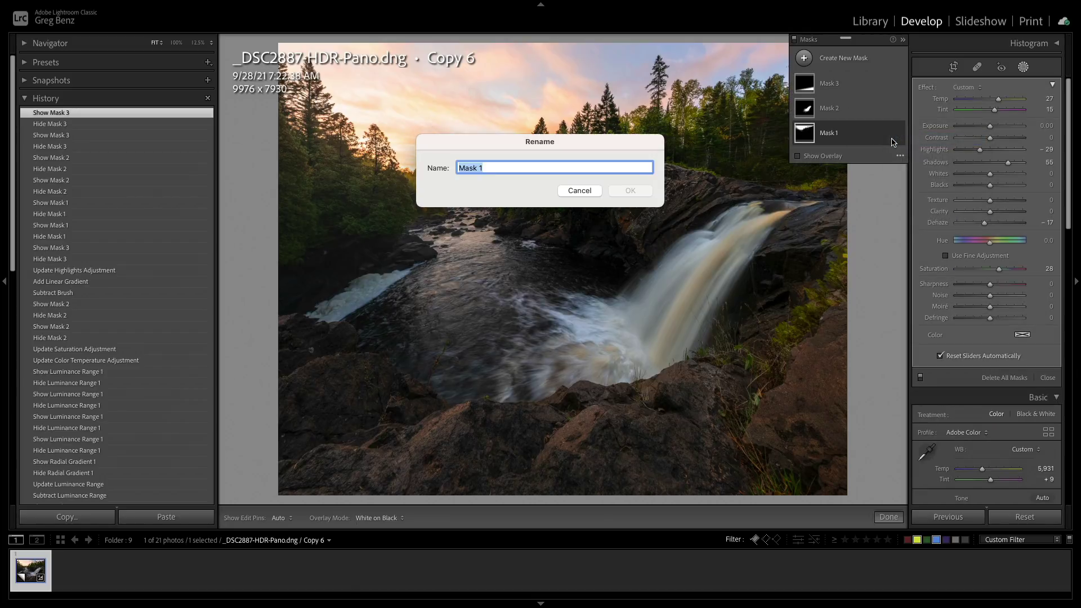
{"action": "type", "text": "sky"}
{"action": "key", "text": "Return"}
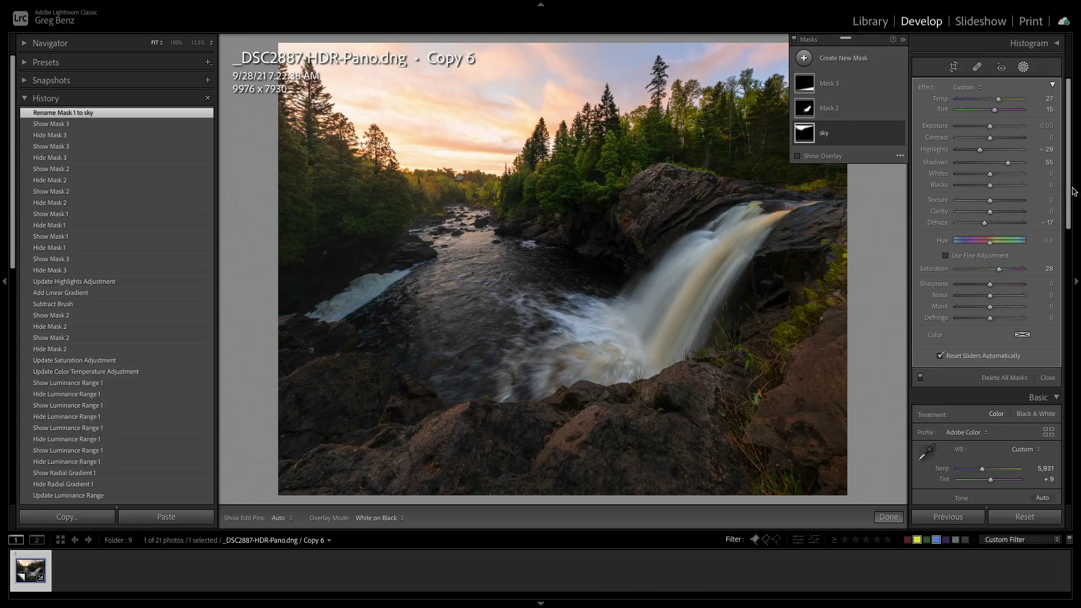
Examine the manual Defringe settings under Lens Corrections and leave masking
{"action": "left_click_drag", "start_coordinate": [1074, 191], "coordinate": [1079, 466]}
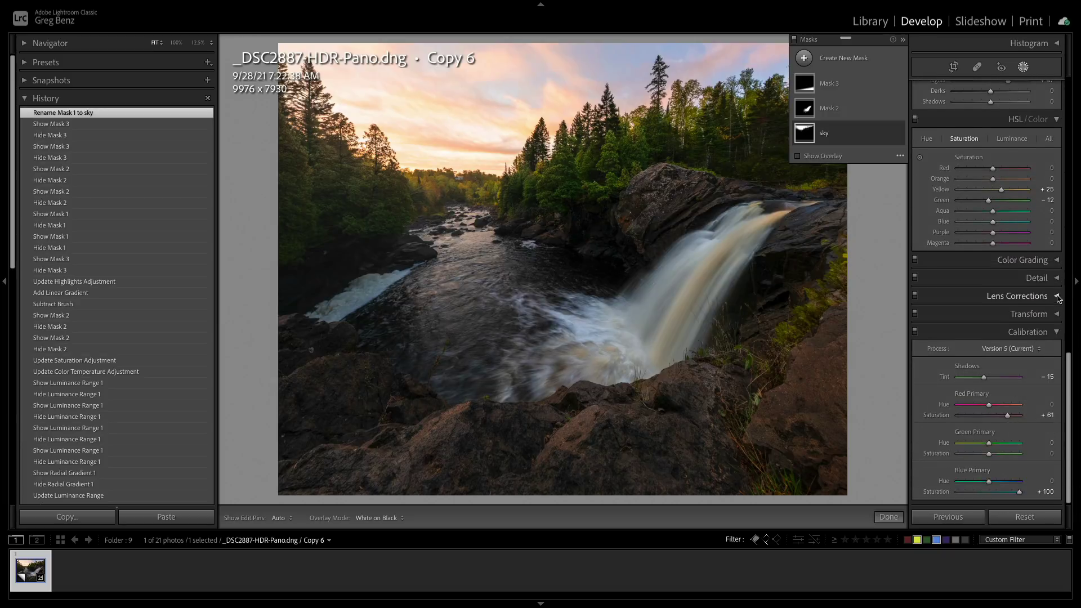
{"action": "left_click", "coordinate": [1020, 297]}
{"action": "left_click", "coordinate": [1001, 313]}
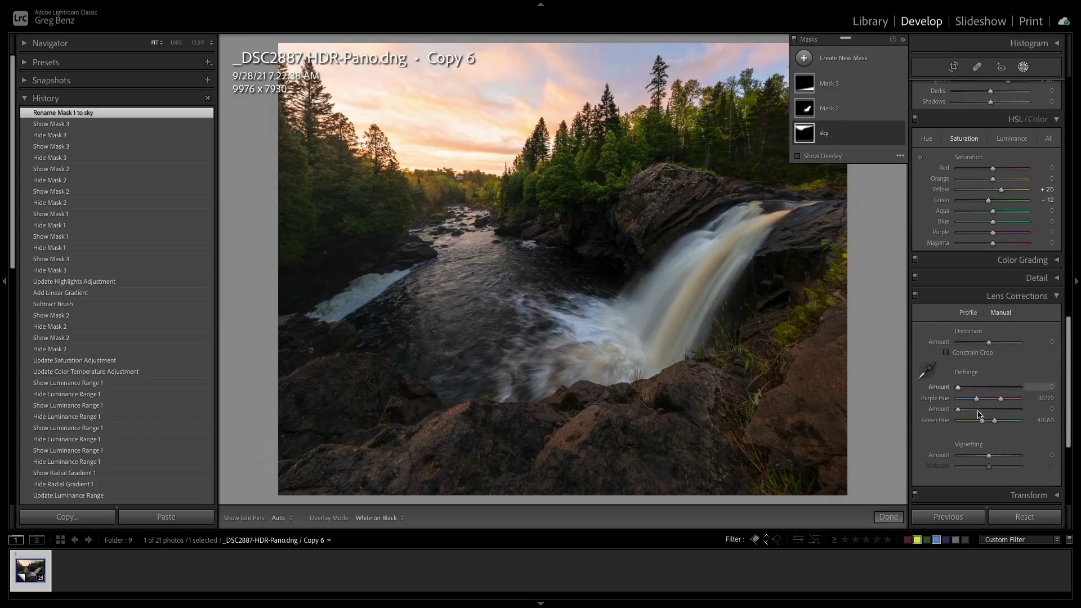
{"action": "left_click", "coordinate": [1055, 297]}
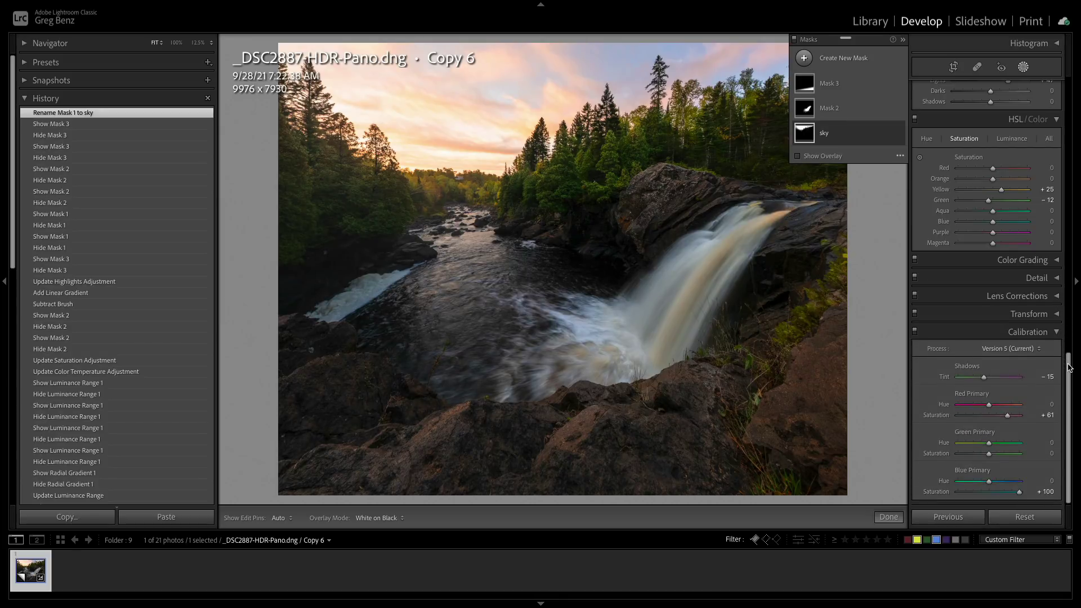
{"action": "left_click_drag", "start_coordinate": [1069, 368], "coordinate": [1079, 86]}
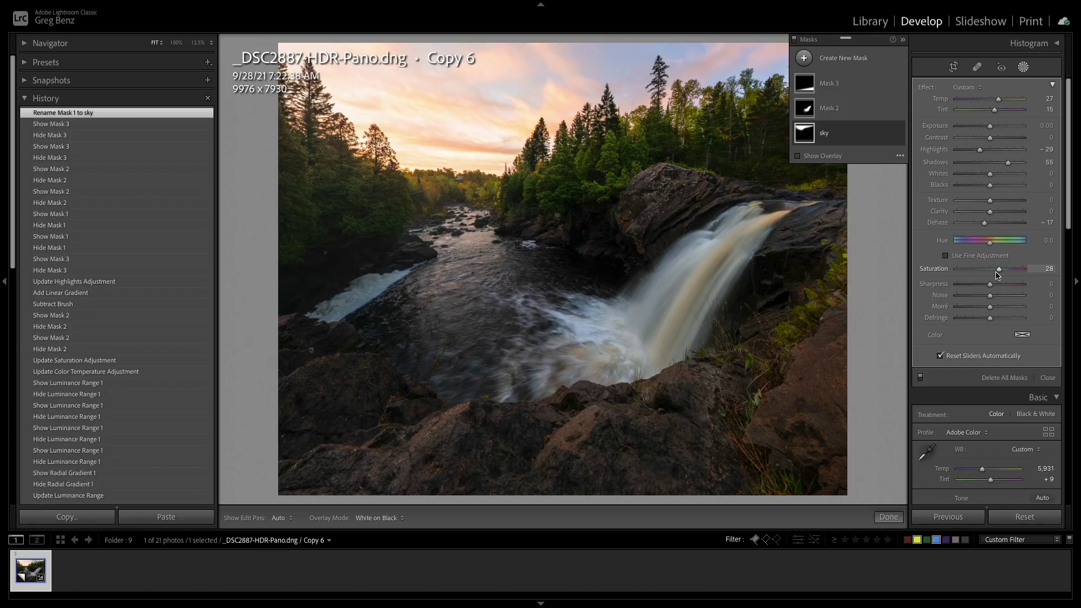
{"action": "key", "text": "shift+w"}
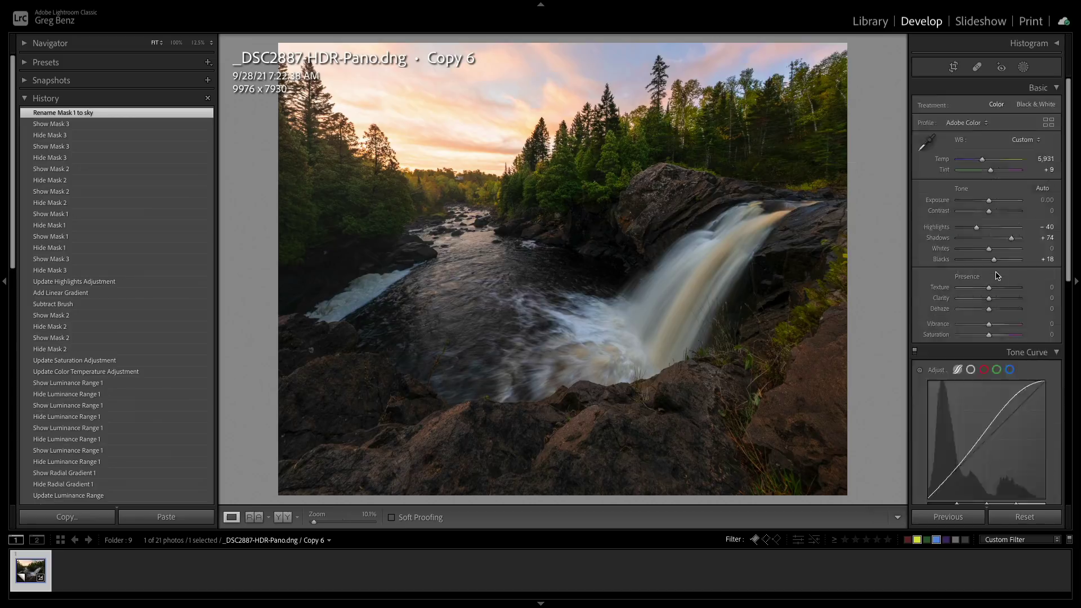